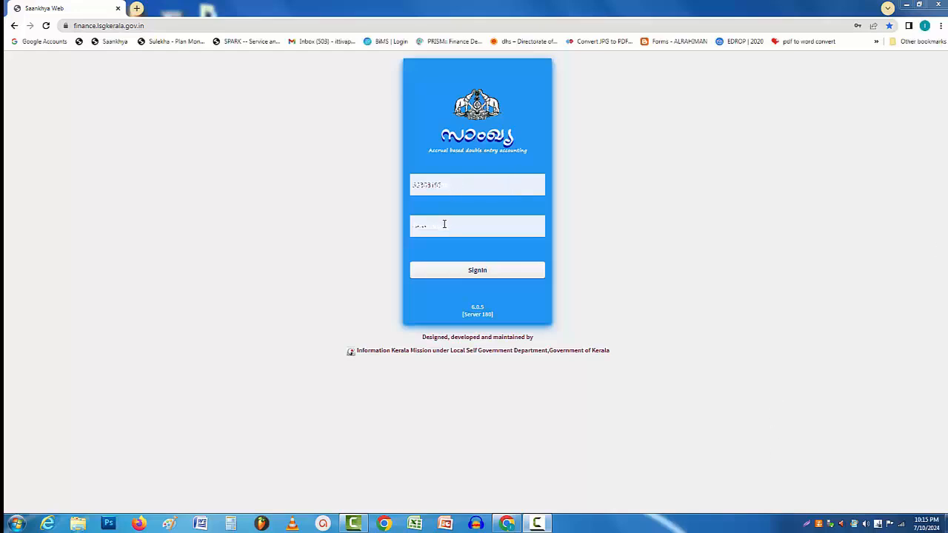
Step: Sign in with the already filled-in credentials and open the project Requisition screen
{"action": "left_click", "coordinate": [473, 271]}
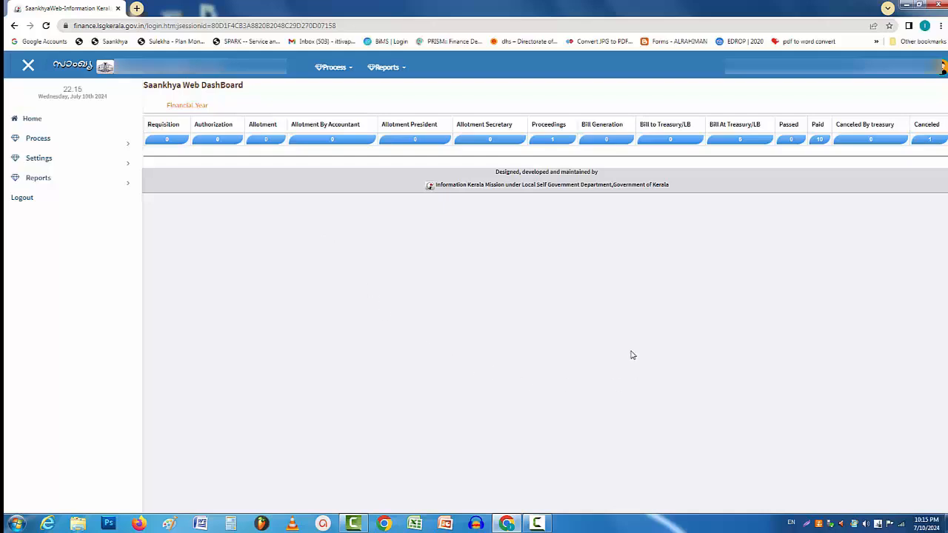
{"action": "left_click", "coordinate": [332, 70]}
{"action": "mouse_move", "coordinate": [333, 91]}
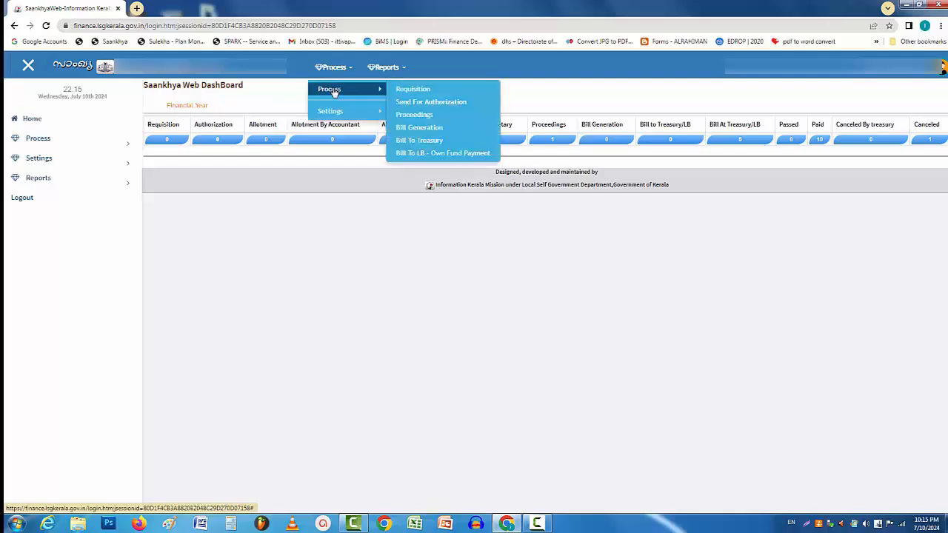
{"action": "left_click", "coordinate": [404, 90]}
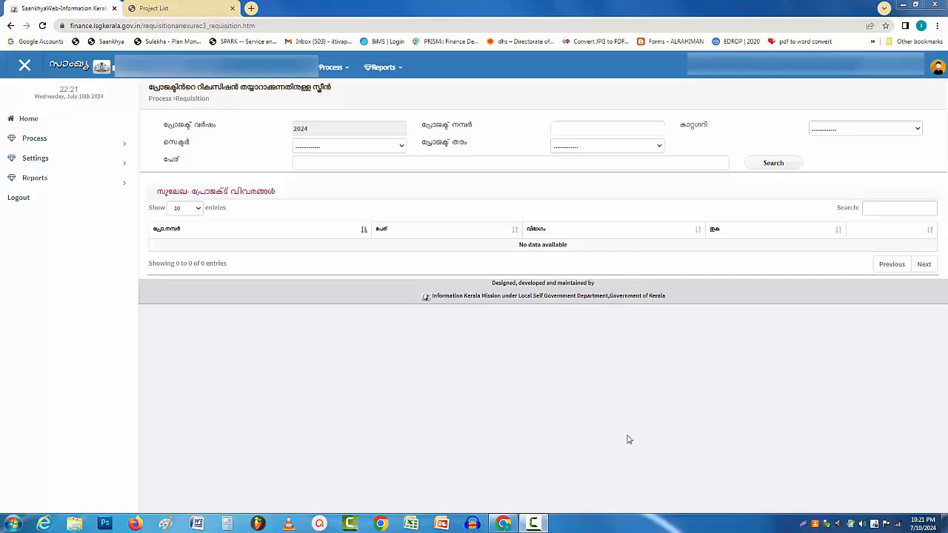
Step: Search for project number 81 and try to select it for a requisition, dismissing the alert
{"action": "left_click", "coordinate": [557, 127]}
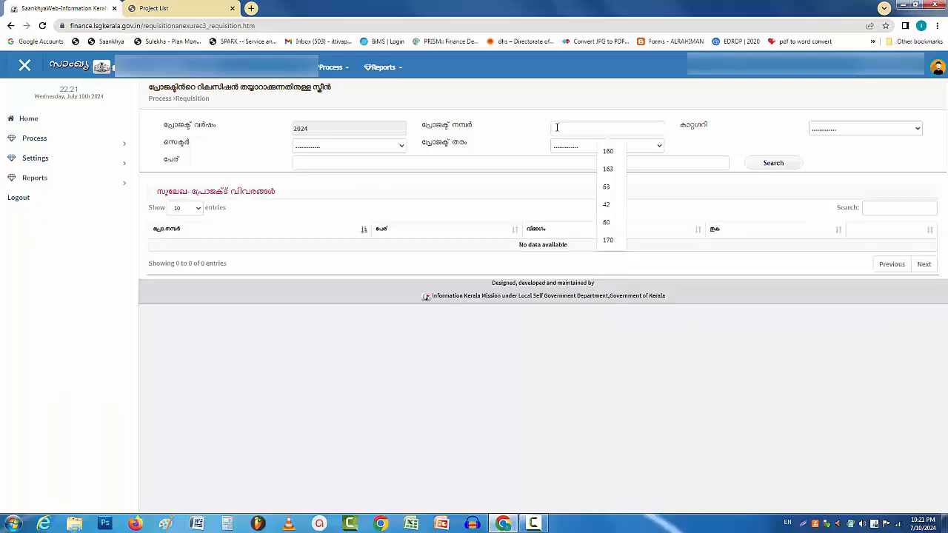
{"action": "type", "text": "81"}
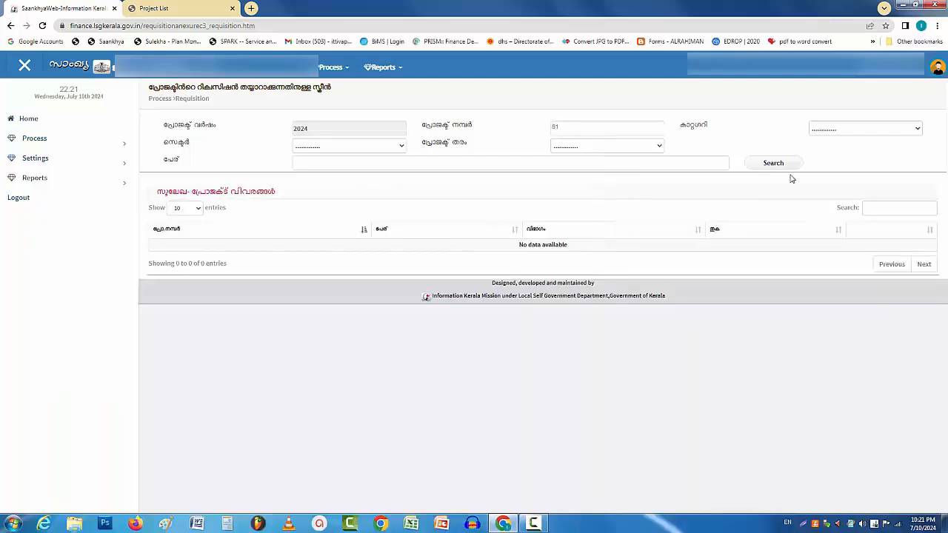
{"action": "left_click", "coordinate": [770, 165]}
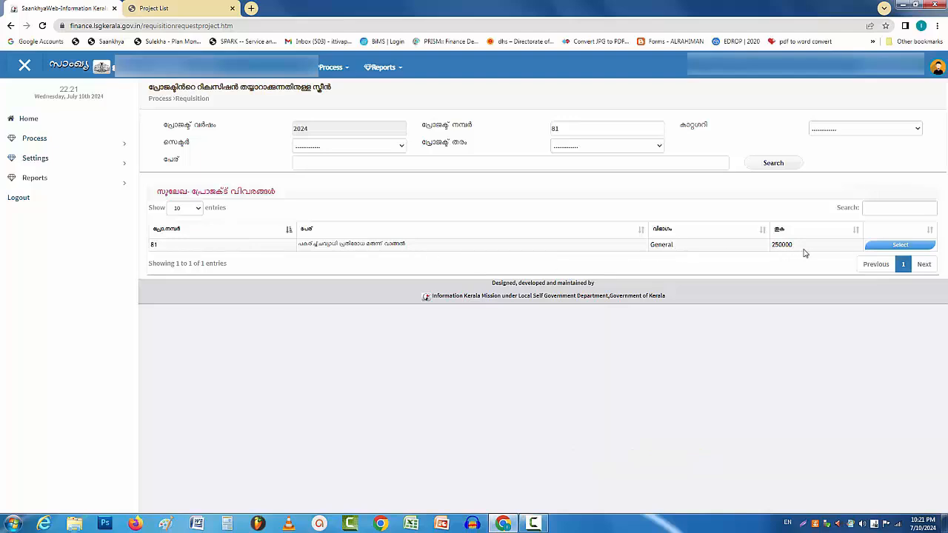
{"action": "left_click", "coordinate": [897, 246]}
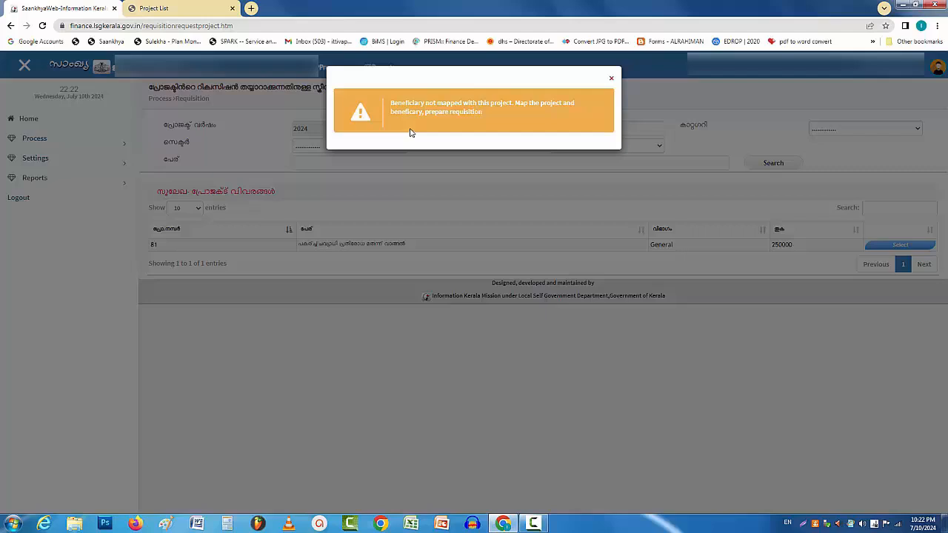
{"action": "left_click", "coordinate": [611, 80]}
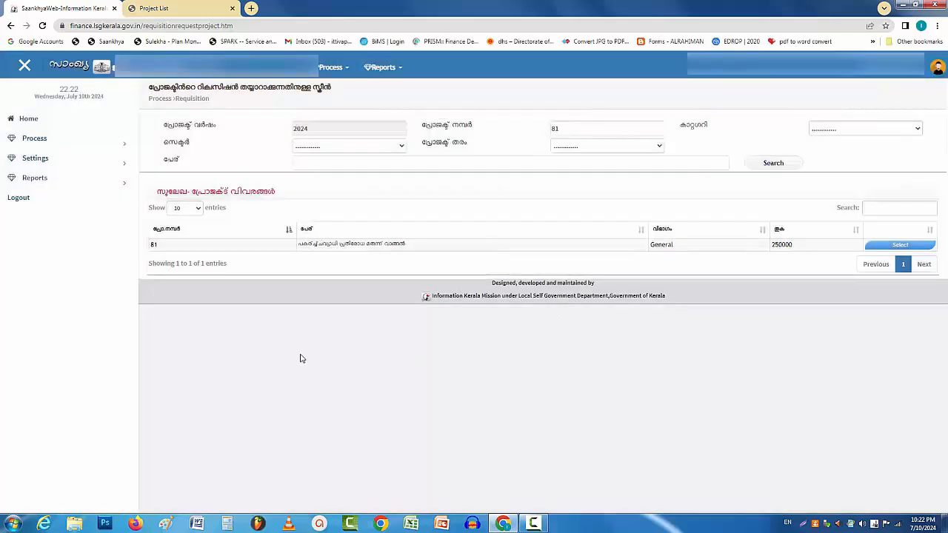
Step: Open Client Institution Search and look up institutions named "in house drug bank"
{"action": "left_click", "coordinate": [35, 159]}
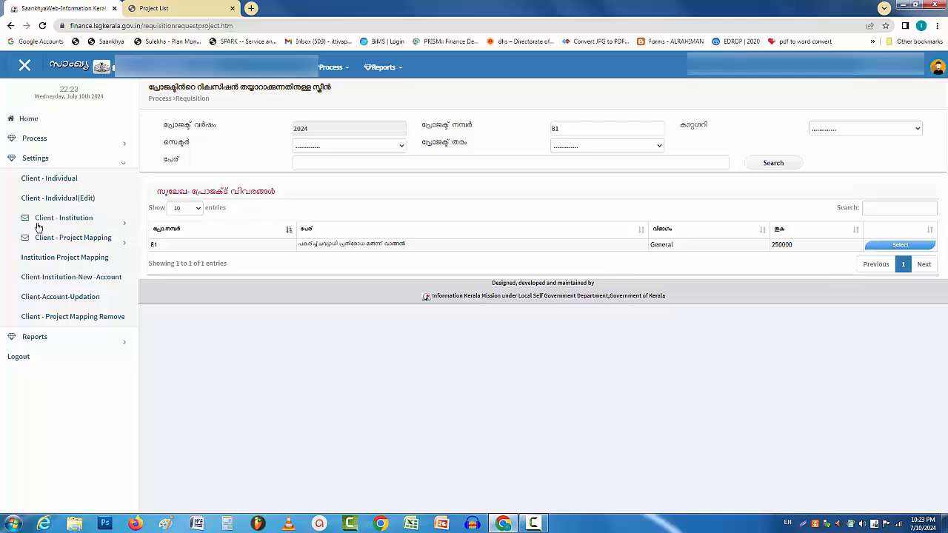
{"action": "left_click", "coordinate": [75, 221]}
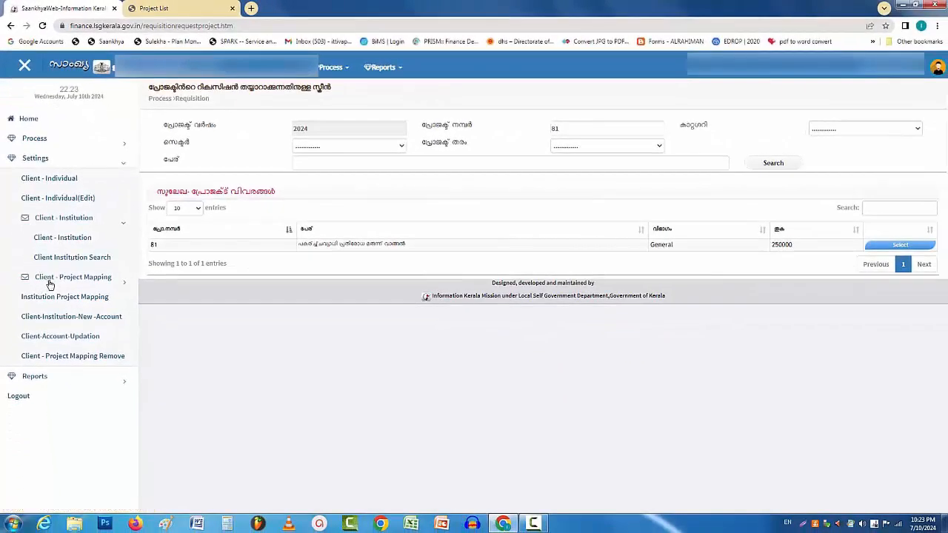
{"action": "left_click", "coordinate": [87, 259]}
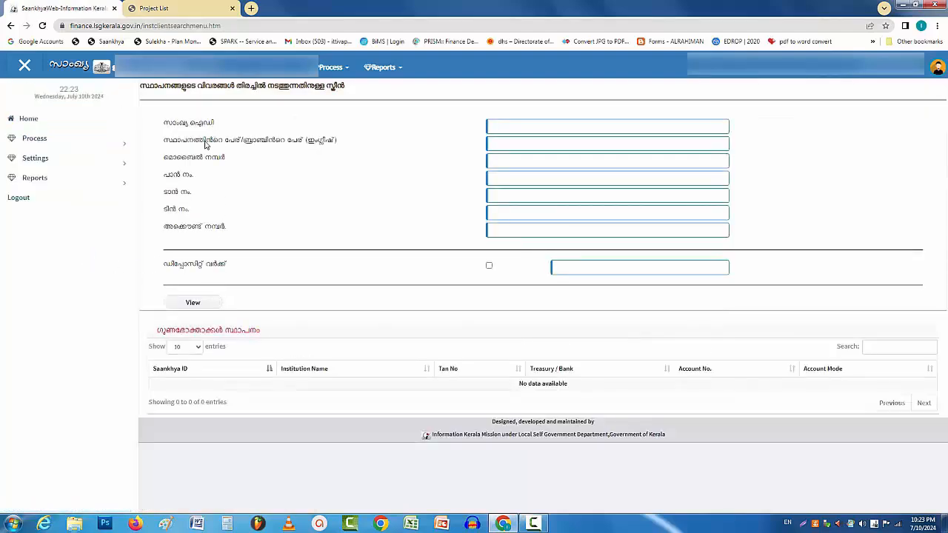
{"action": "left_click", "coordinate": [490, 144]}
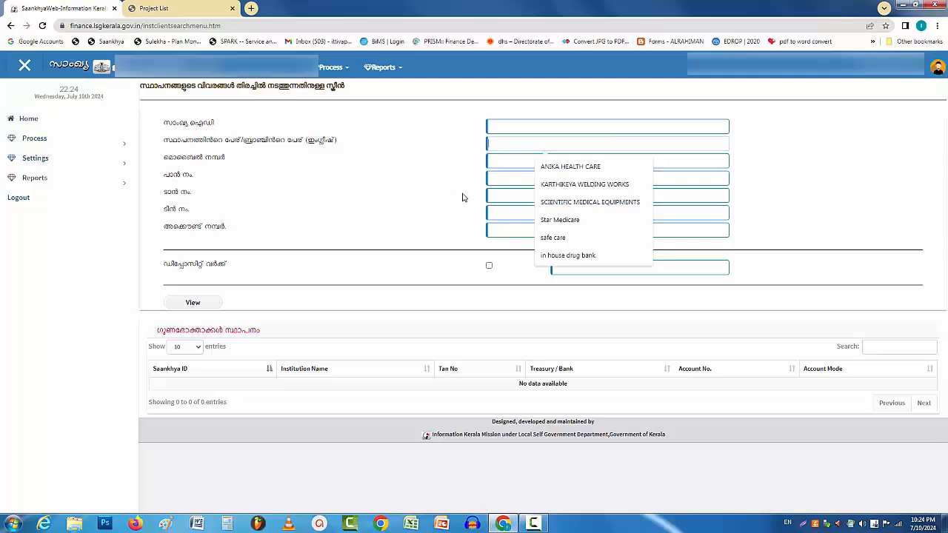
{"action": "left_click", "coordinate": [568, 255]}
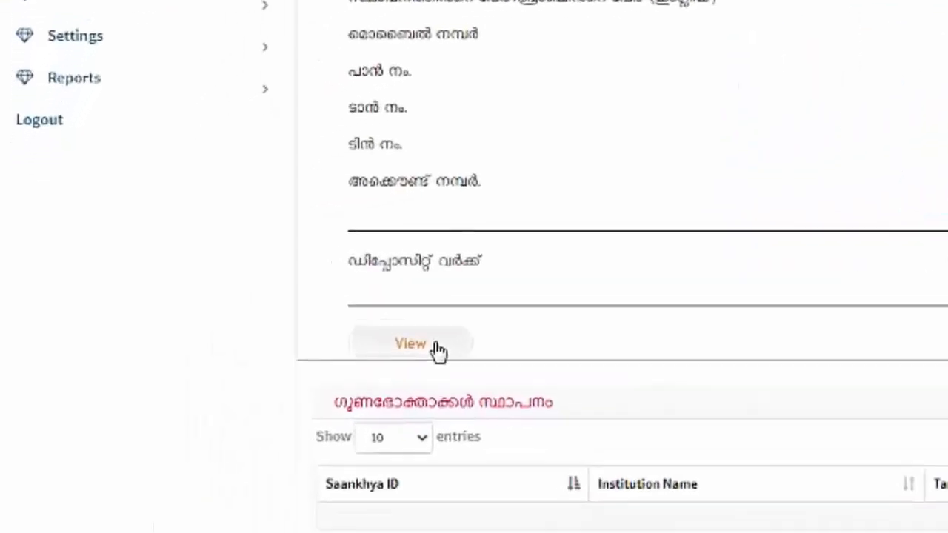
{"action": "left_click", "coordinate": [272, 316]}
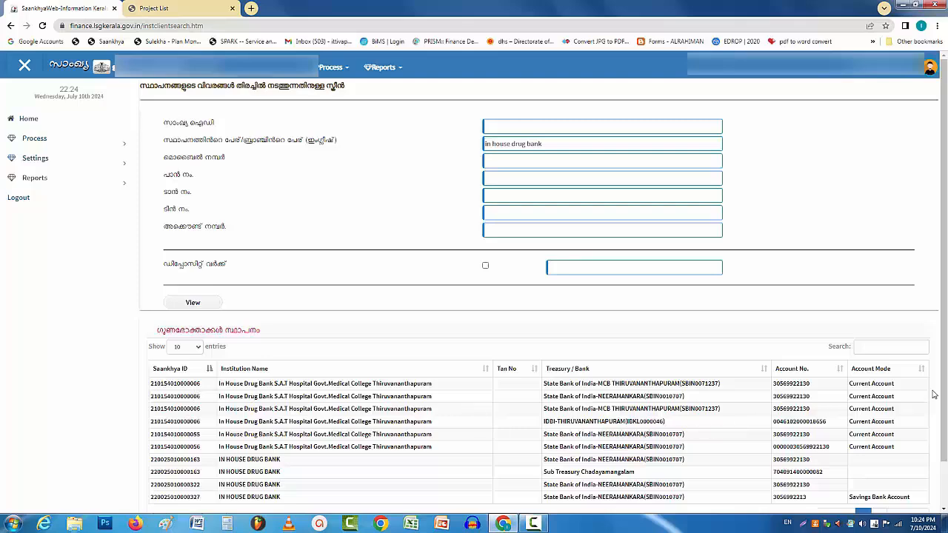
Step: Copy the Saankhya ID from the third result, In House Drug Bank S.A.T Hospital with the State Bank of India-MCB THIRUVANANTHAPURAM account
{"action": "left_click_drag", "start_coordinate": [943, 396], "coordinate": [938, 435]}
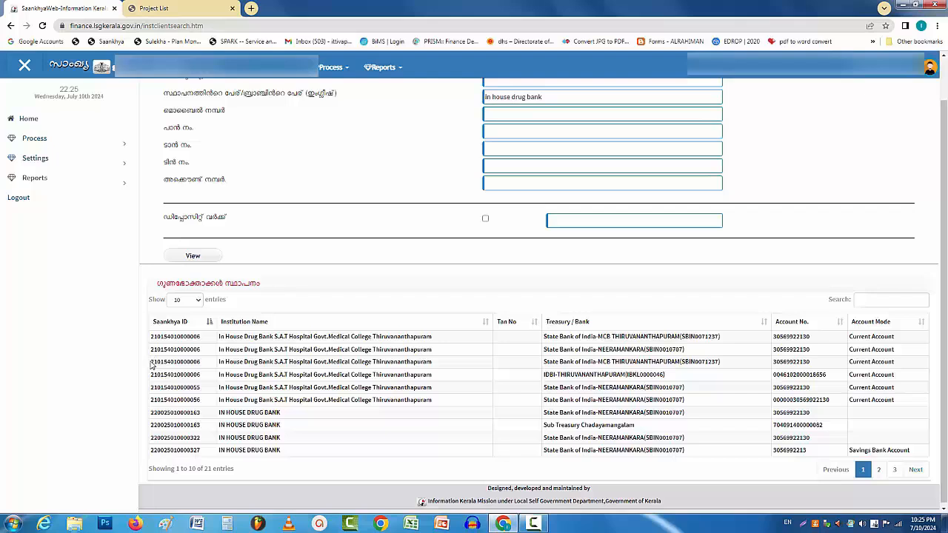
{"action": "left_click_drag", "start_coordinate": [151, 361], "coordinate": [202, 363]}
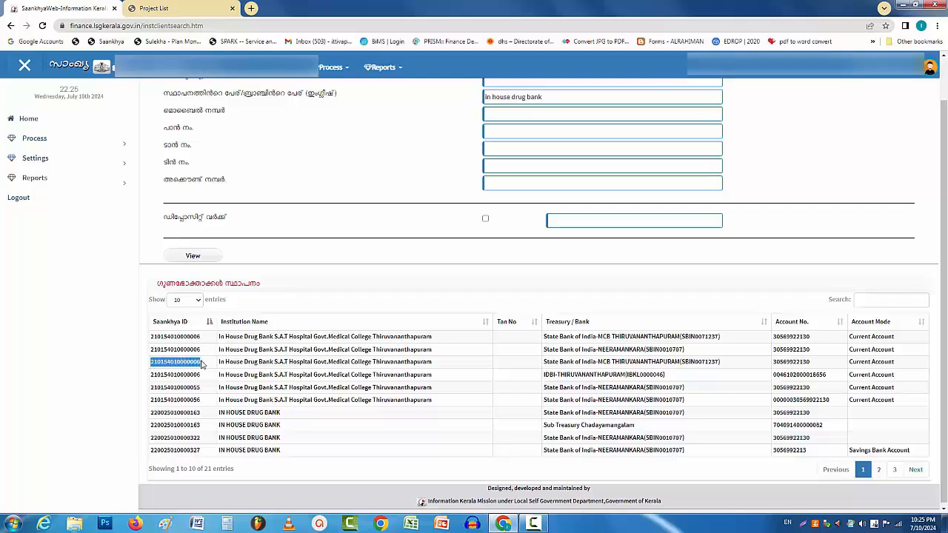
{"action": "right_click", "coordinate": [197, 362]}
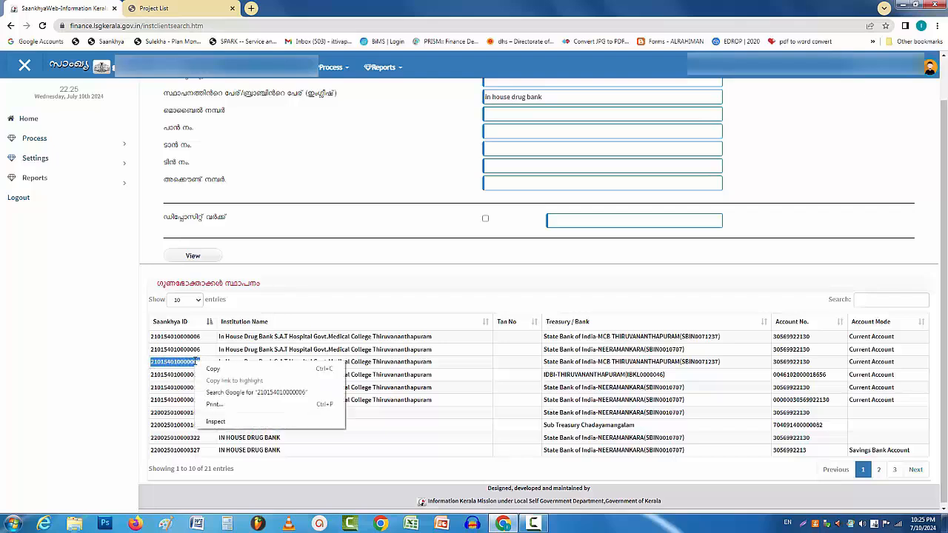
{"action": "left_click", "coordinate": [213, 369]}
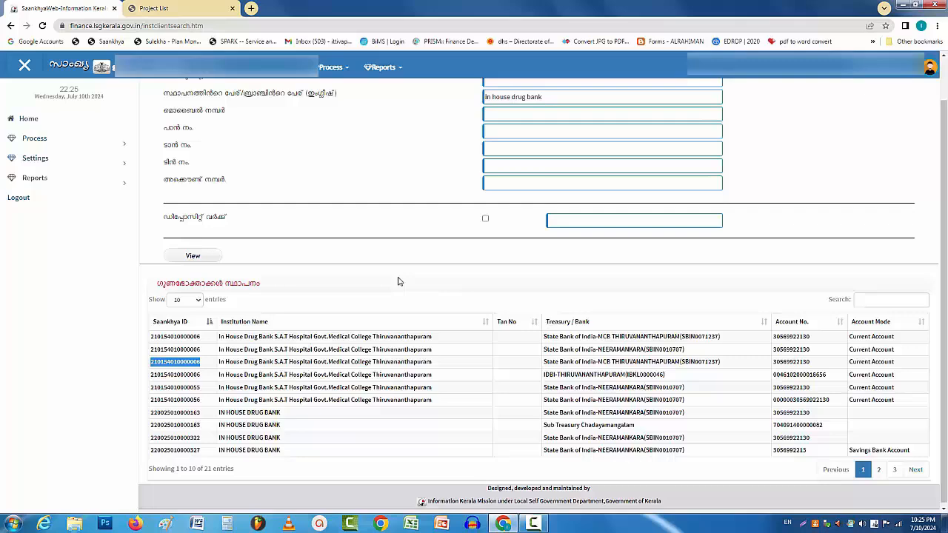
Step: Open Institution Project Mapping and search for project number 81, dismissing the alert
{"action": "scroll", "coordinate": [397, 281], "scroll_direction": "up", "scroll_amount": 1}
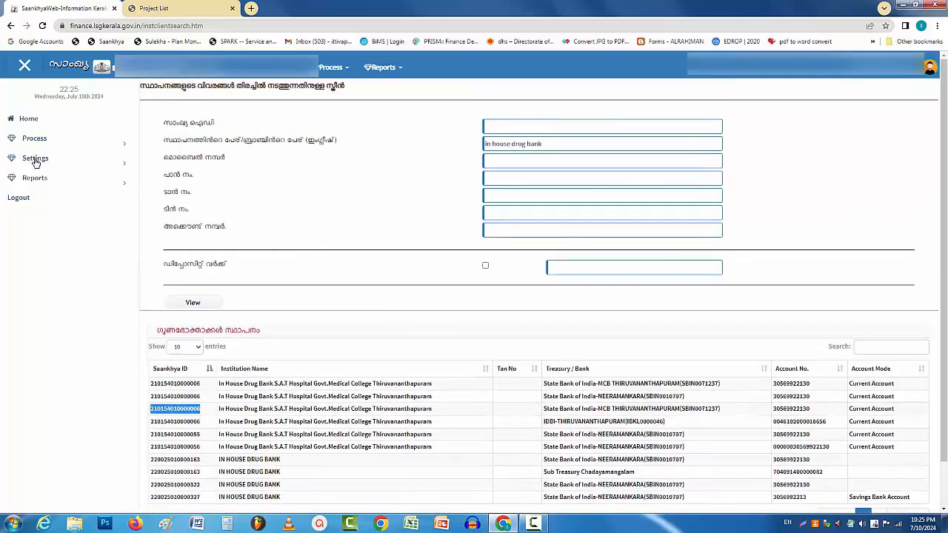
{"action": "left_click", "coordinate": [35, 158]}
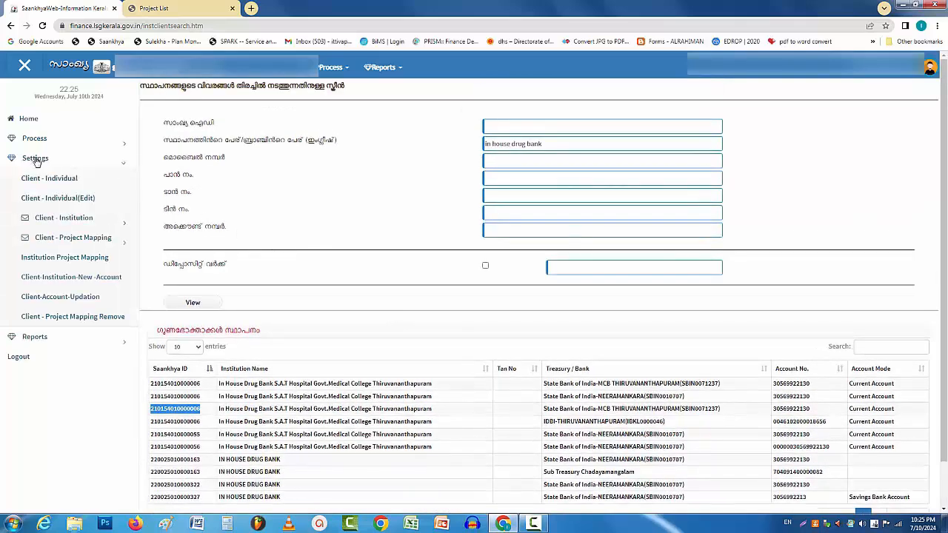
{"action": "left_click", "coordinate": [82, 260]}
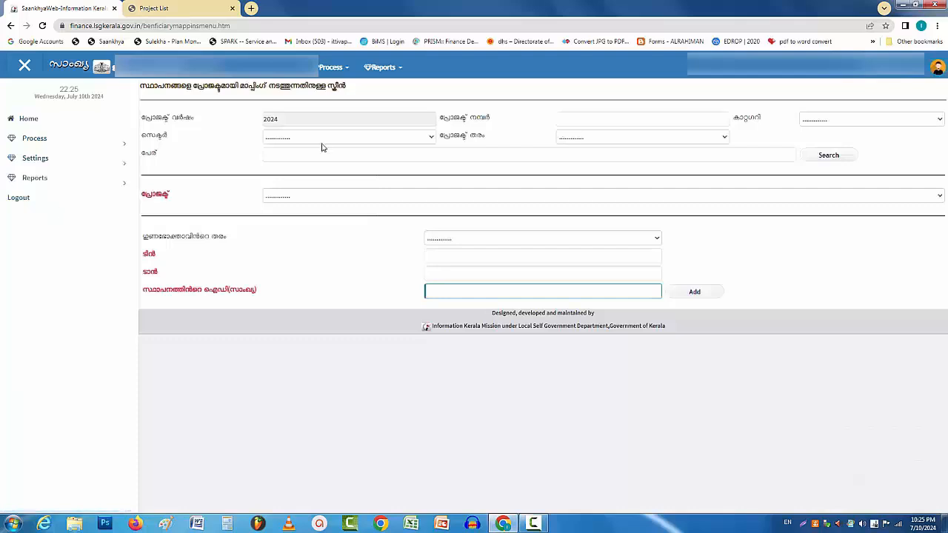
{"action": "left_click", "coordinate": [564, 118]}
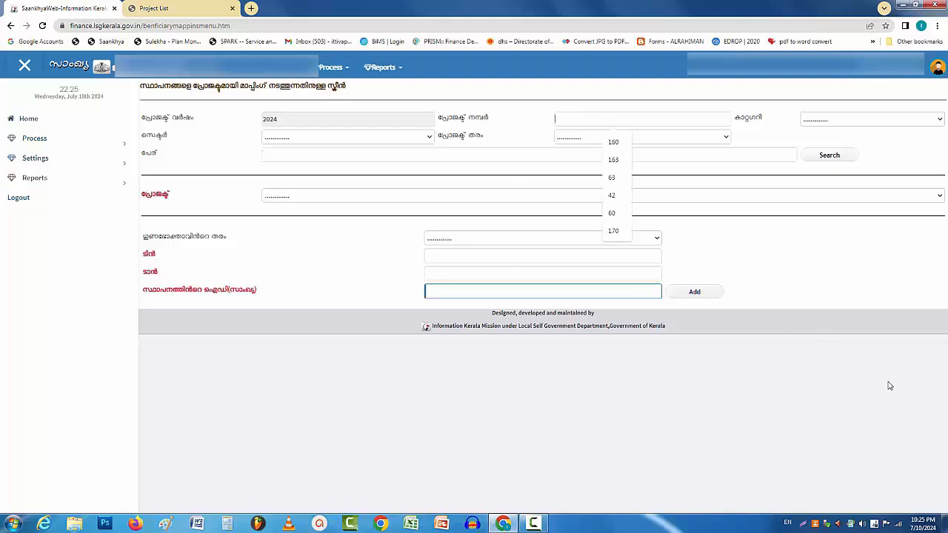
{"action": "type", "text": "81"}
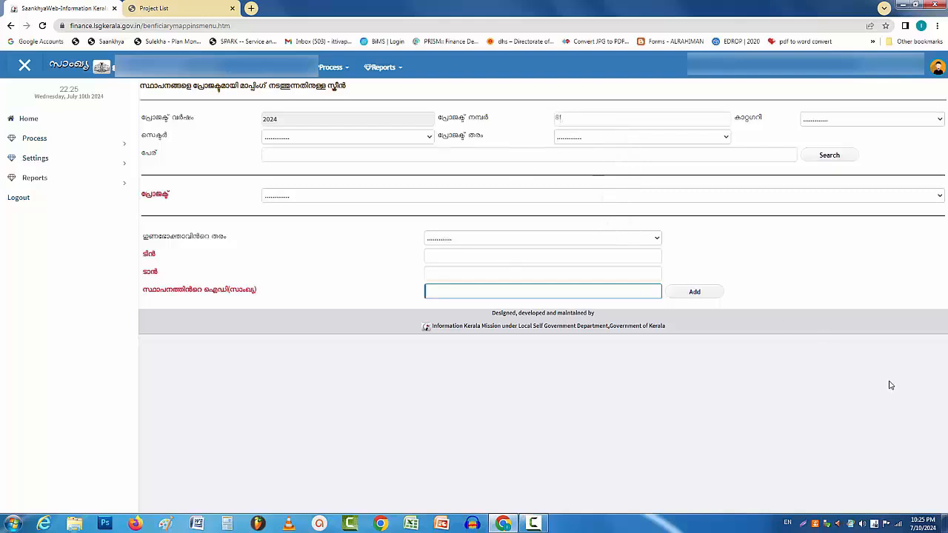
{"action": "left_click", "coordinate": [819, 157]}
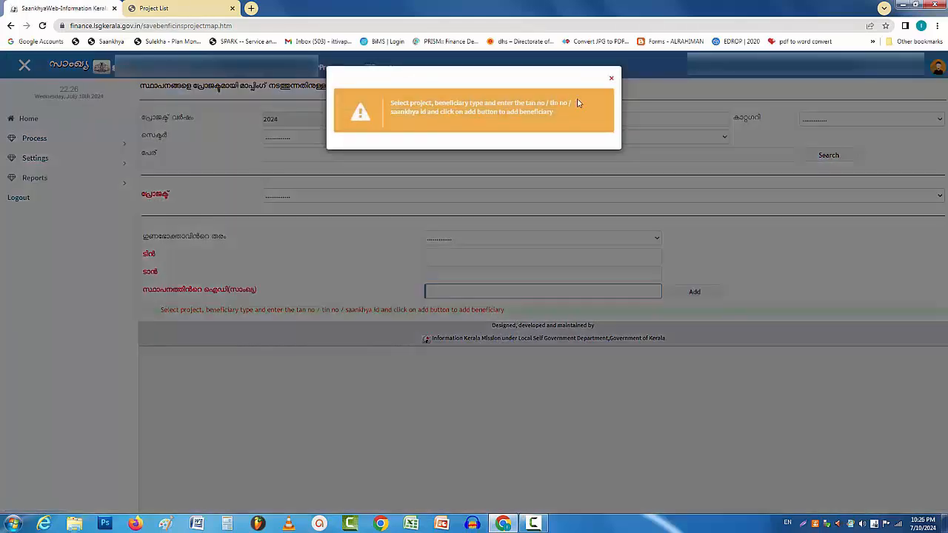
{"action": "left_click", "coordinate": [612, 80]}
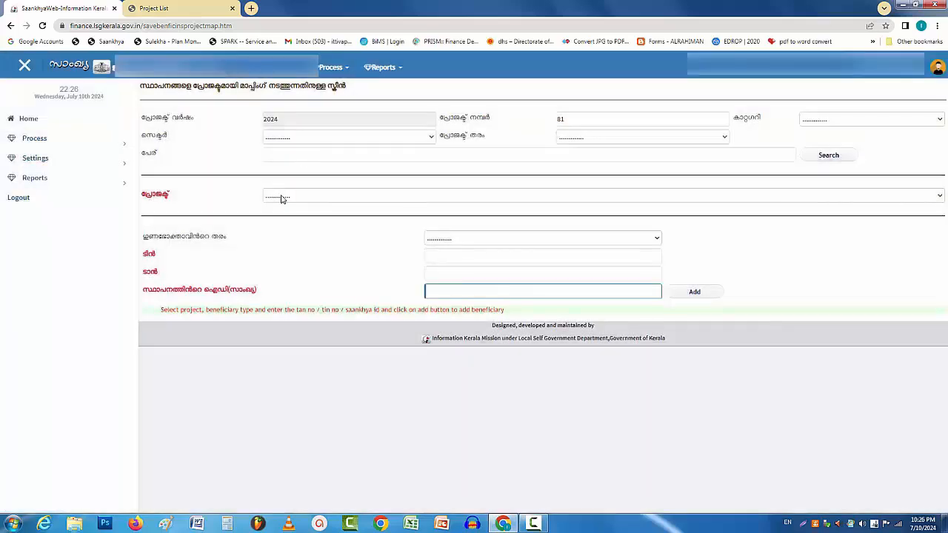
Step: Choose project S0081/25 for the mapping and set the beneficiary type to മറ്റുള്ള സ്ഥാപനങ്ങൾ (other institutions)
{"action": "left_click", "coordinate": [281, 198]}
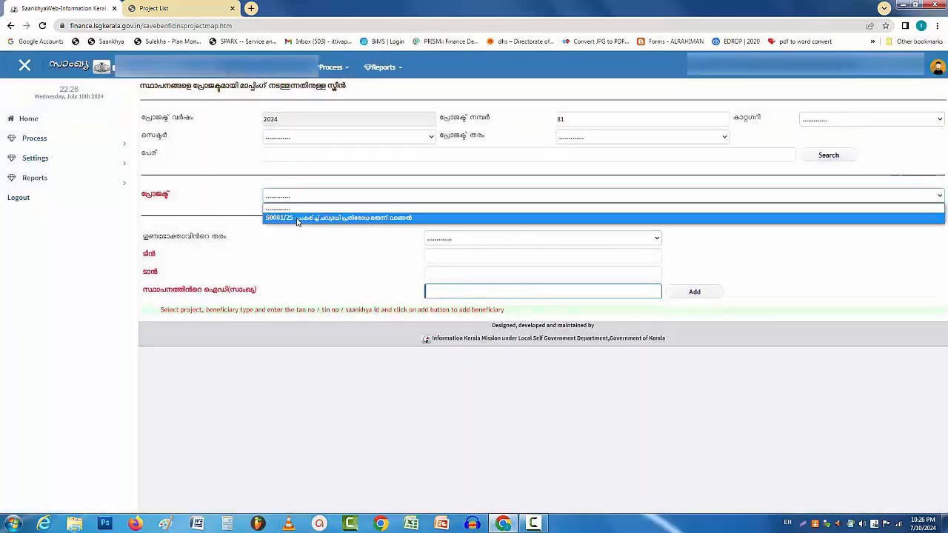
{"action": "left_click", "coordinate": [298, 218]}
{"action": "left_click", "coordinate": [451, 239]}
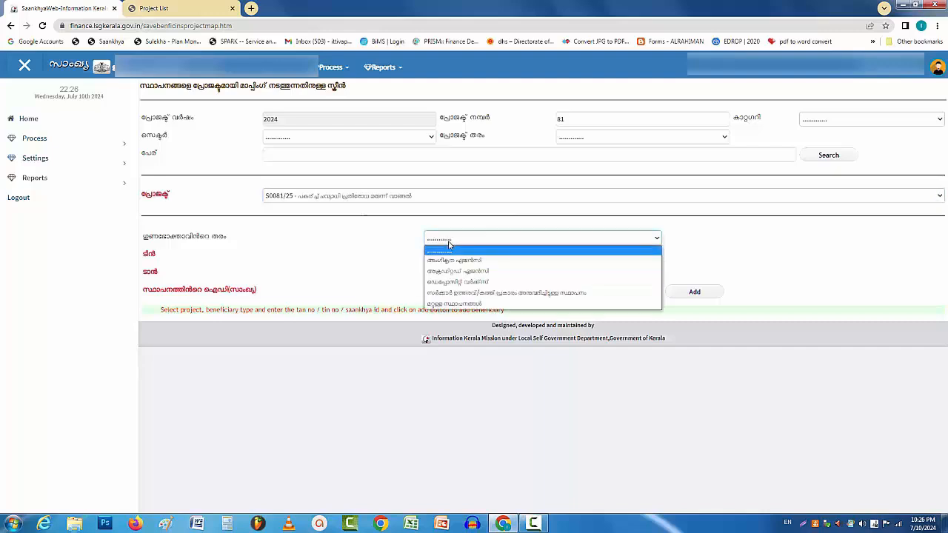
{"action": "left_click", "coordinate": [454, 305]}
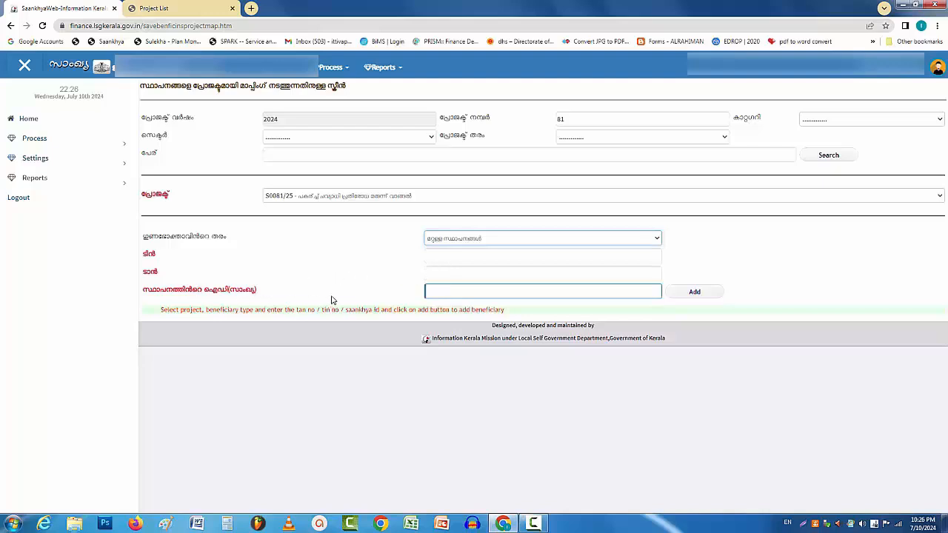
Step: Add the institution by its copied Saankhya ID and choose its State Bank of India NEERAMANKARA bank account
{"action": "left_click", "coordinate": [430, 291]}
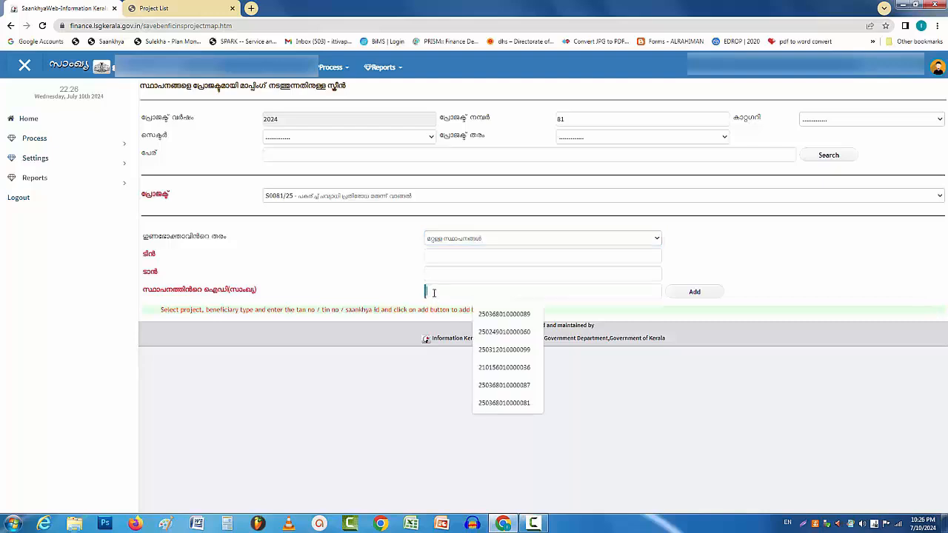
{"action": "right_click", "coordinate": [433, 292]}
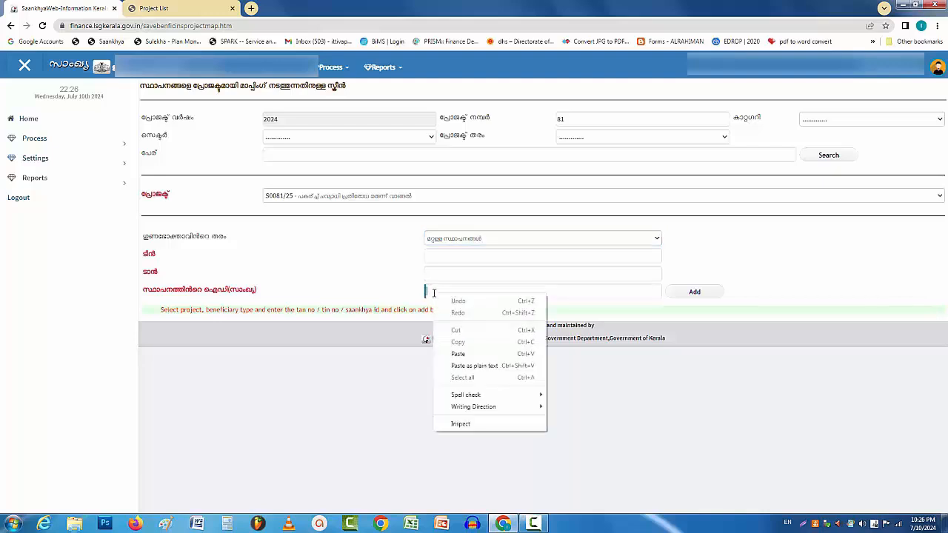
{"action": "left_click", "coordinate": [459, 355]}
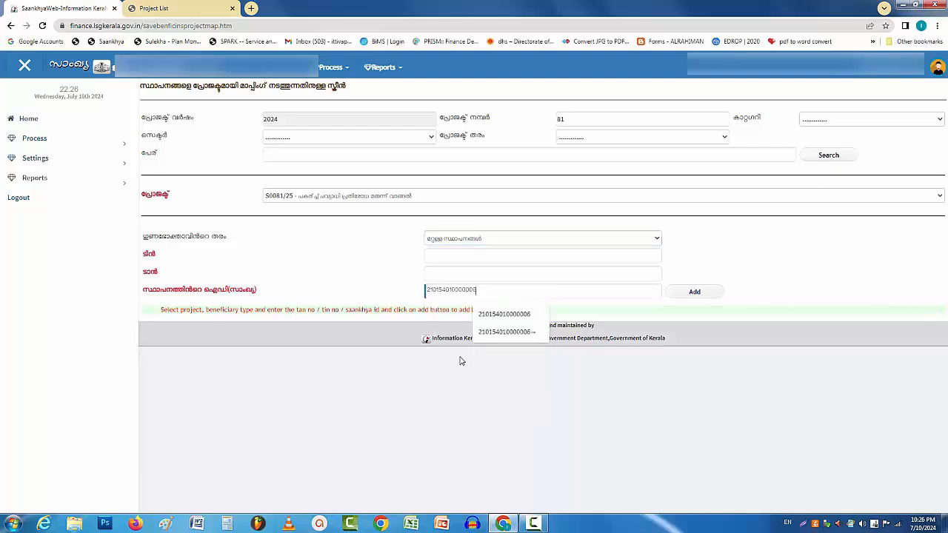
{"action": "left_click", "coordinate": [696, 293]}
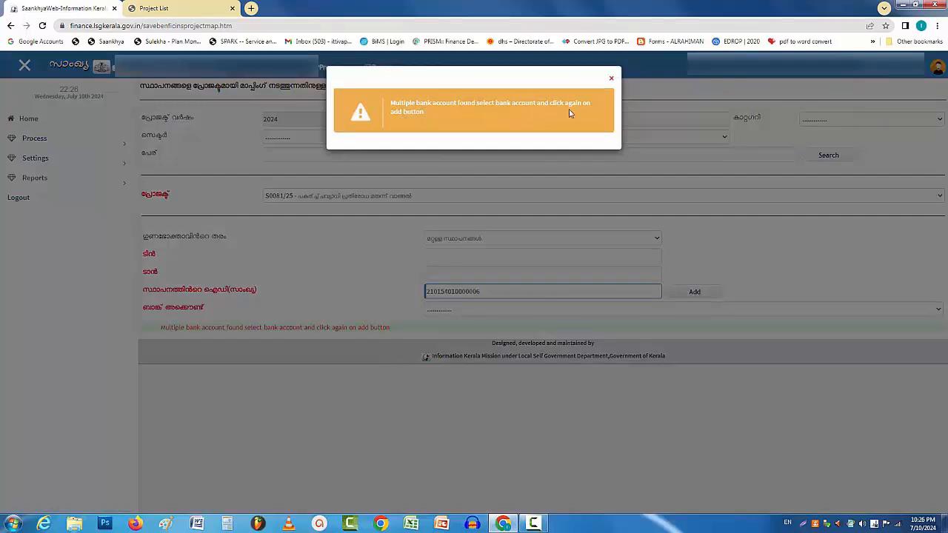
{"action": "left_click", "coordinate": [611, 80]}
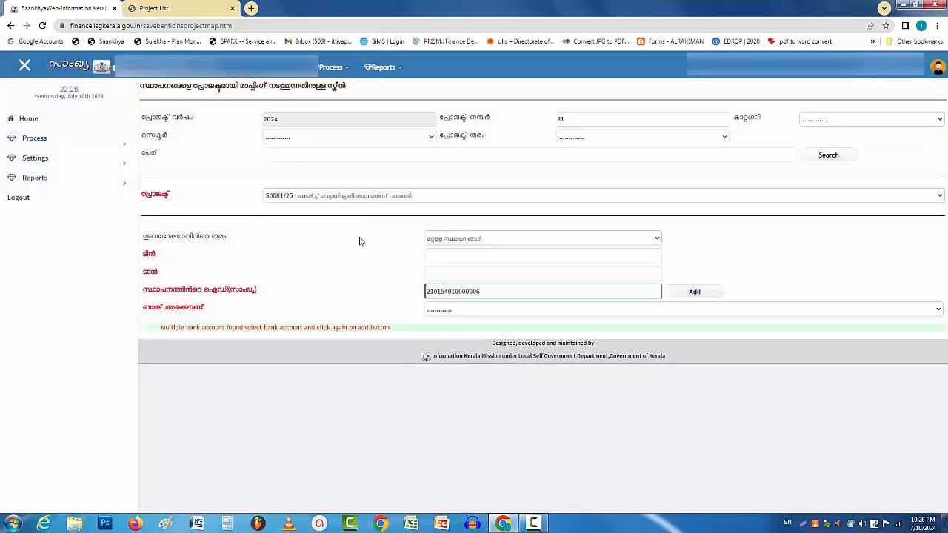
{"action": "left_click", "coordinate": [431, 314]}
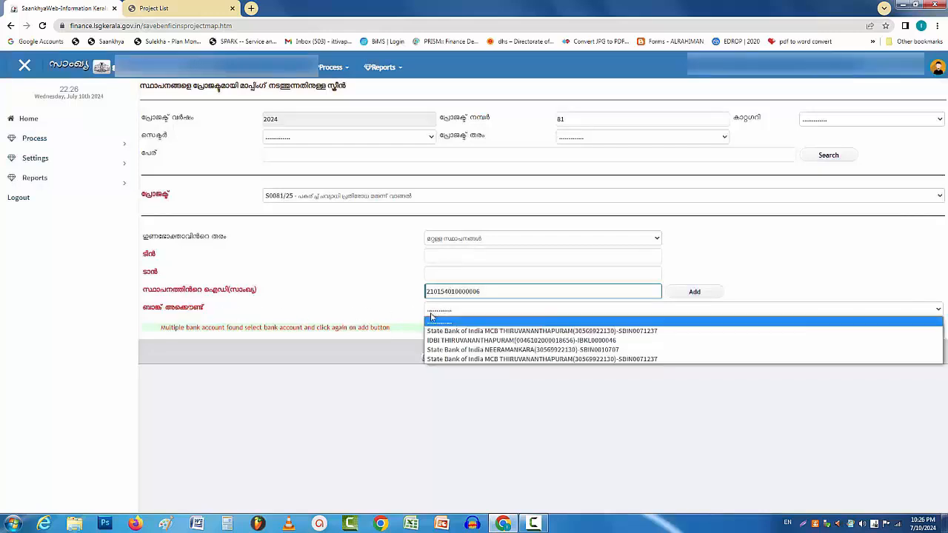
{"action": "left_click", "coordinate": [478, 351]}
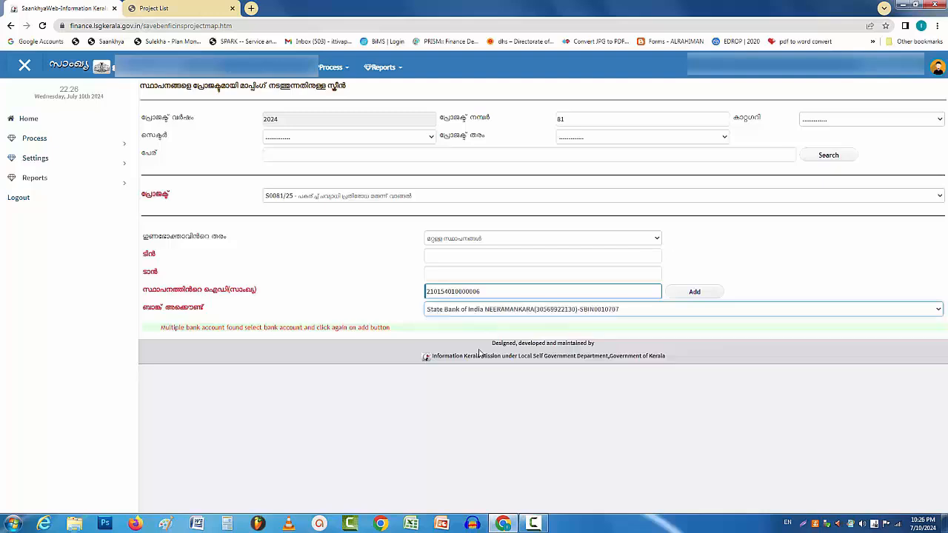
Step: Add In House Drug Bank with the chosen account to the project's beneficiary list, dismiss the notice and save the mapping
{"action": "left_click", "coordinate": [698, 292]}
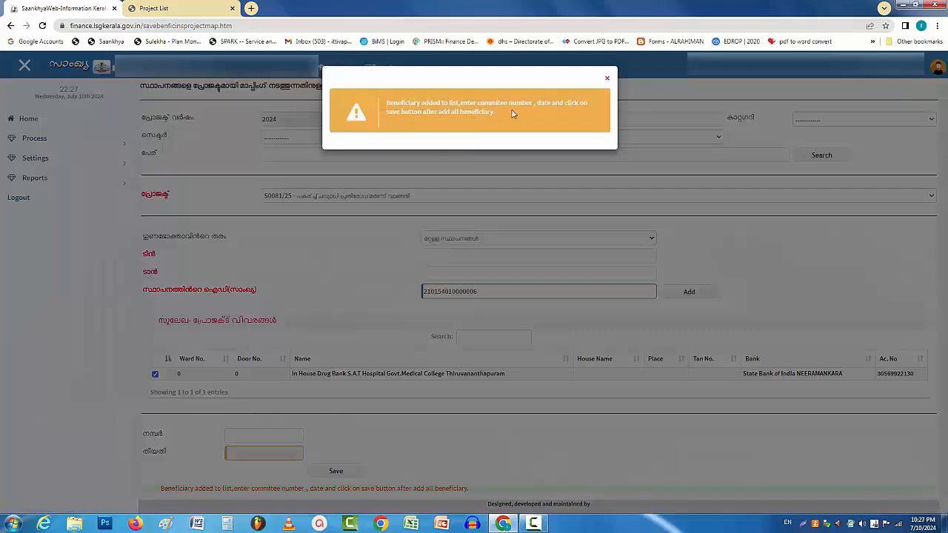
{"action": "left_click", "coordinate": [606, 80]}
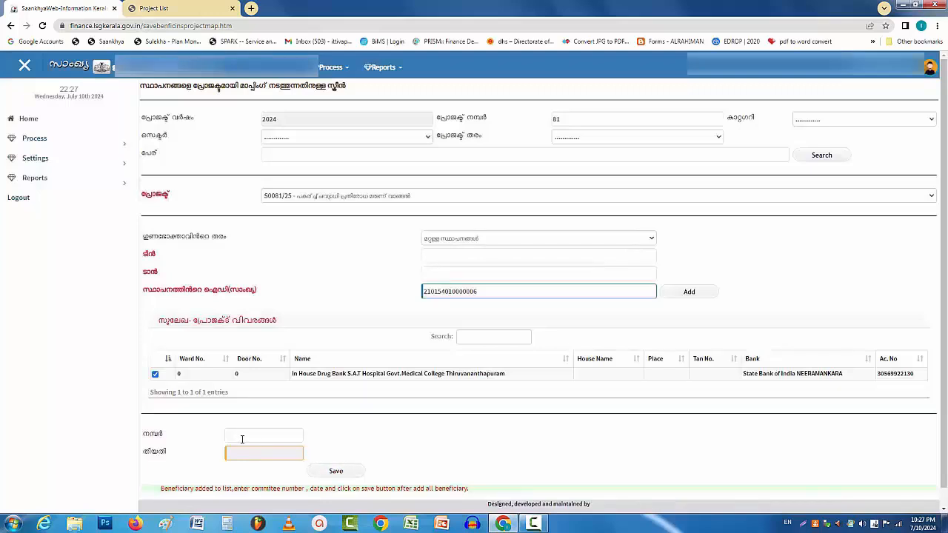
{"action": "left_click", "coordinate": [334, 474]}
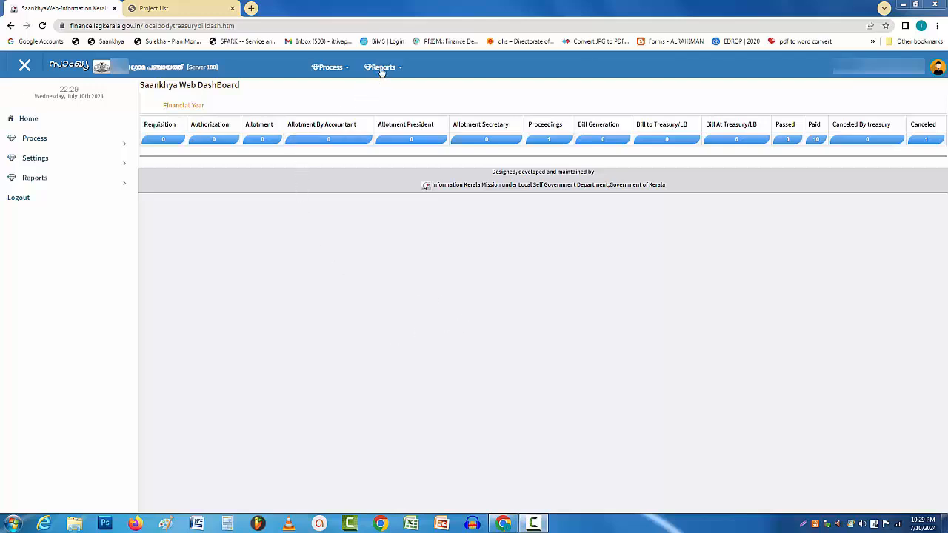
Step: Open the Requisition screen, search for project number 81 and select that project, dismissing the DDO code notice
{"action": "left_click", "coordinate": [328, 68]}
{"action": "mouse_move", "coordinate": [331, 89]}
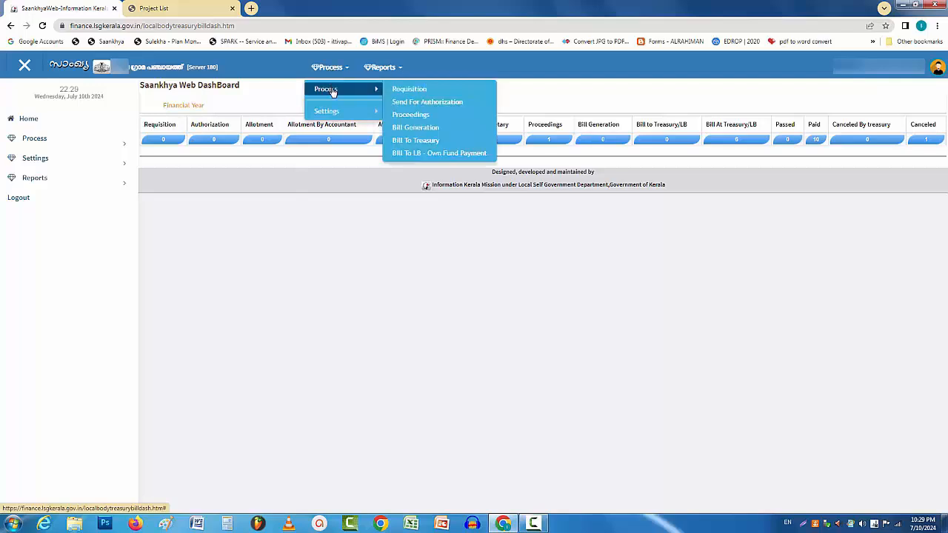
{"action": "left_click", "coordinate": [404, 89]}
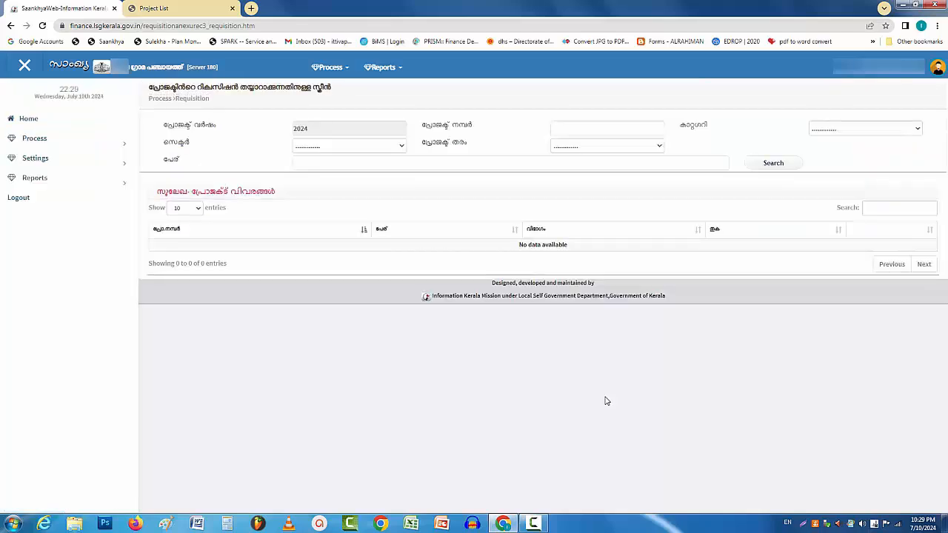
{"action": "key", "text": "Down"}
{"action": "key", "text": "Down"}
{"action": "key", "text": "Return"}
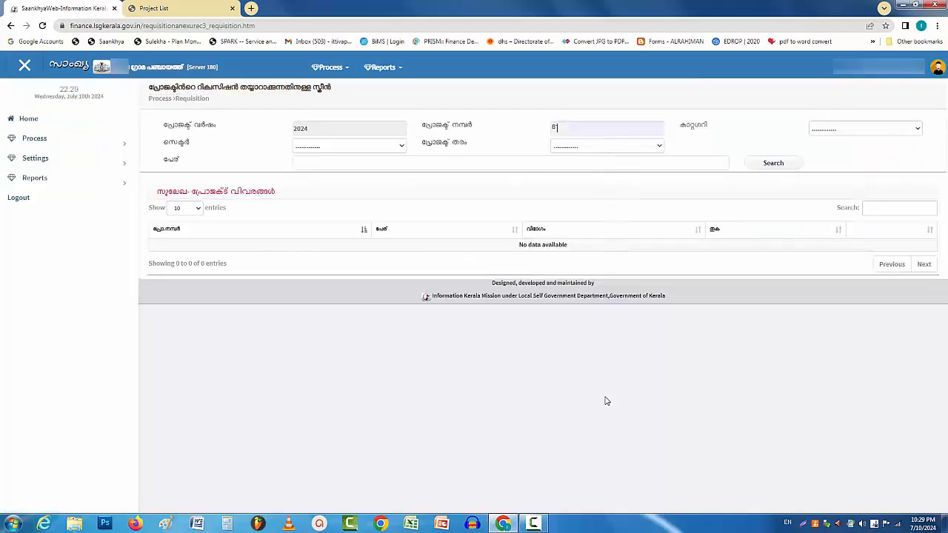
{"action": "key", "text": "Return"}
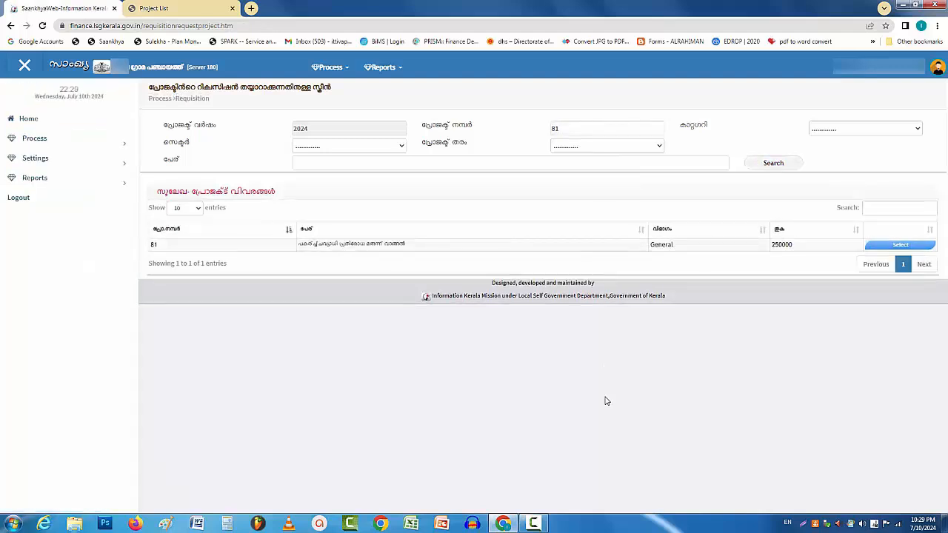
{"action": "key", "text": "Return"}
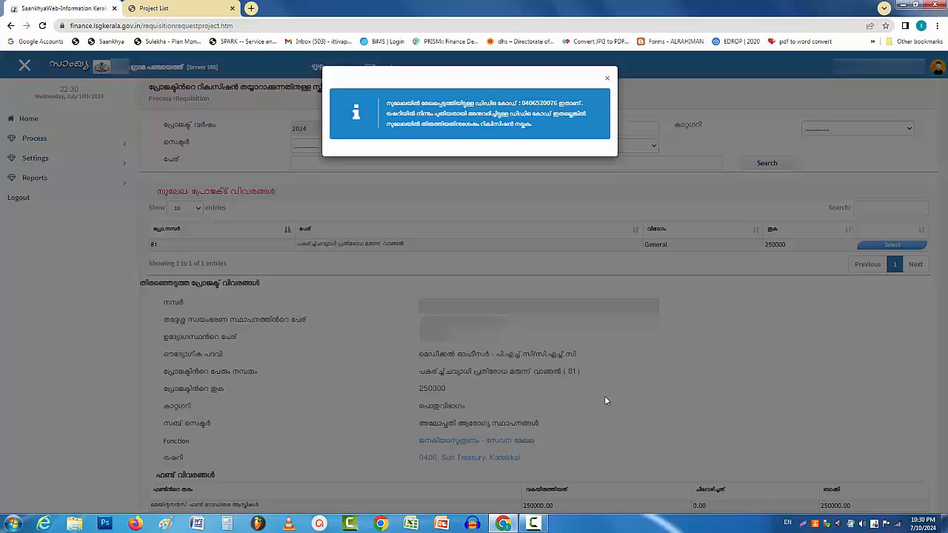
{"action": "left_click", "coordinate": [605, 400]}
Step: Set the requisition's fund source (ധനസ്രോതസ്സ്) to മെയിന്റനൻസ് ഫണ്ട്-റോഡിതര ആസ്തികൾ (maintenance fund, non-road assets)
{"action": "scroll", "coordinate": [605, 400], "scroll_direction": "down", "scroll_amount": 8}
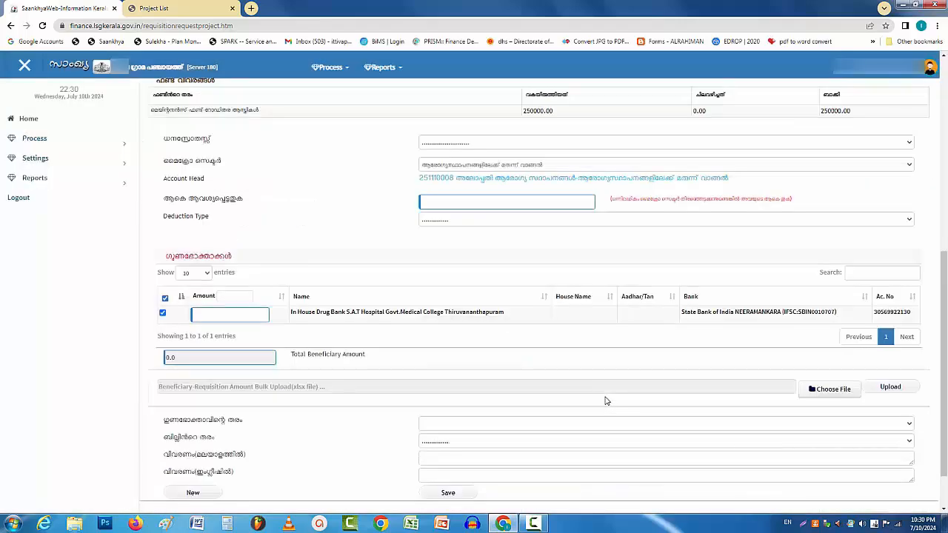
{"action": "key", "text": "alt+Down"}
{"action": "key", "text": "Down"}
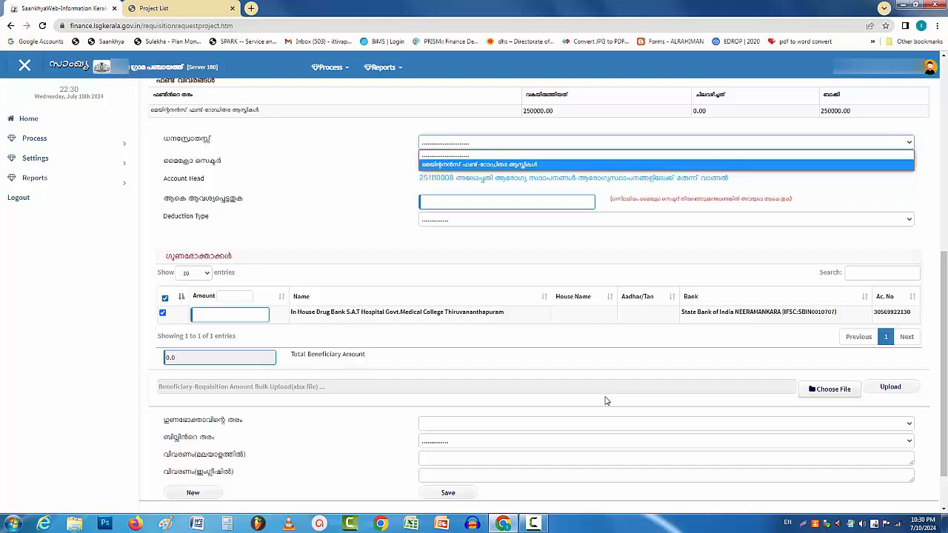
{"action": "key", "text": "Return"}
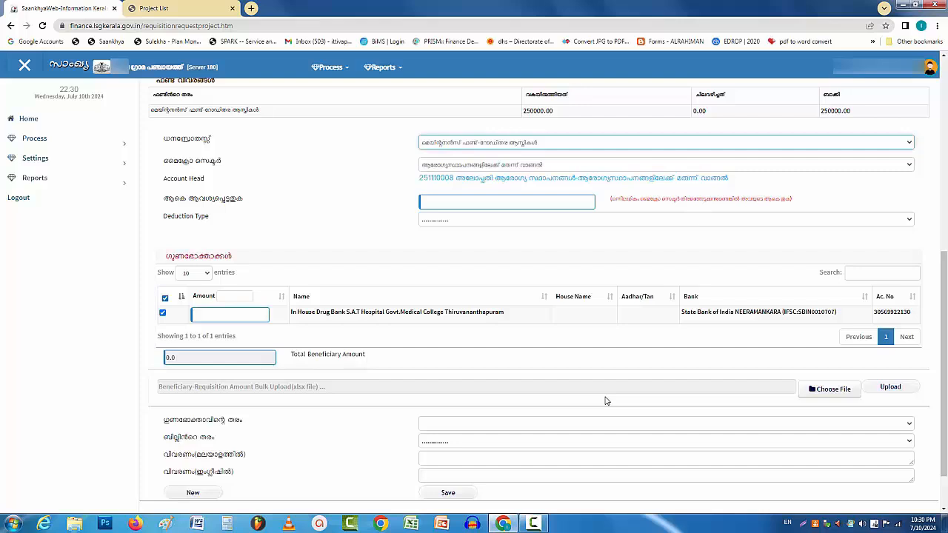
Step: Enter 100000 as the total required amount and as the amount for the In House Drug Bank beneficiary
{"action": "key", "text": "Tab"}
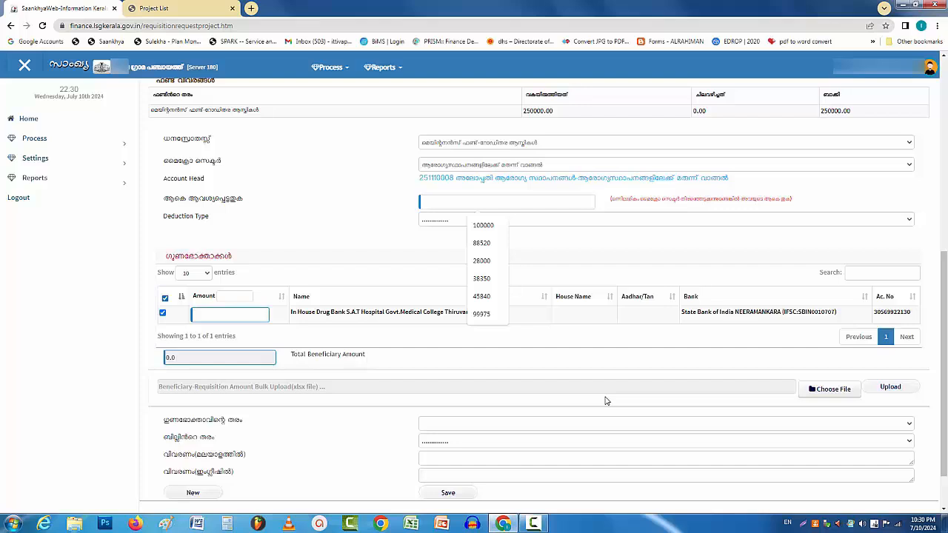
{"action": "type", "text": "1000"}
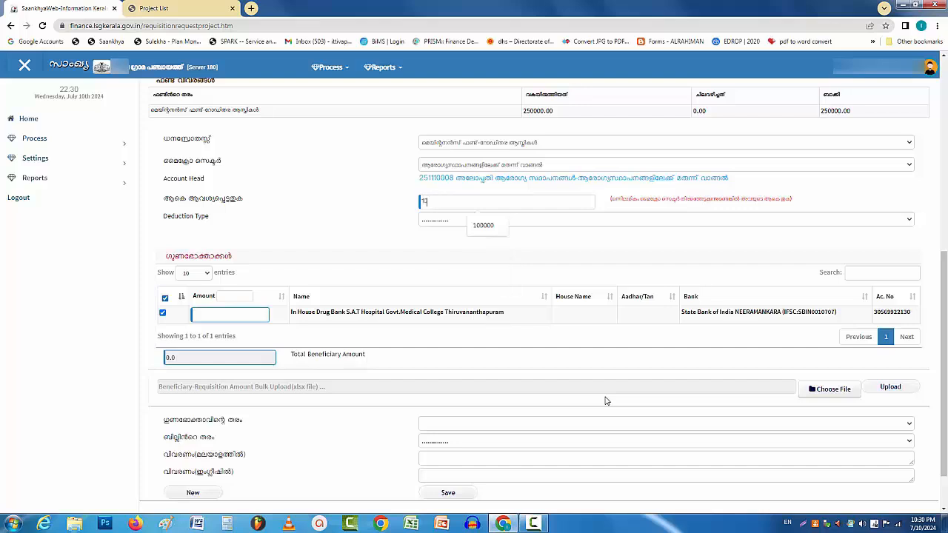
{"action": "type", "text": "00"}
{"action": "left_click", "coordinate": [605, 397]}
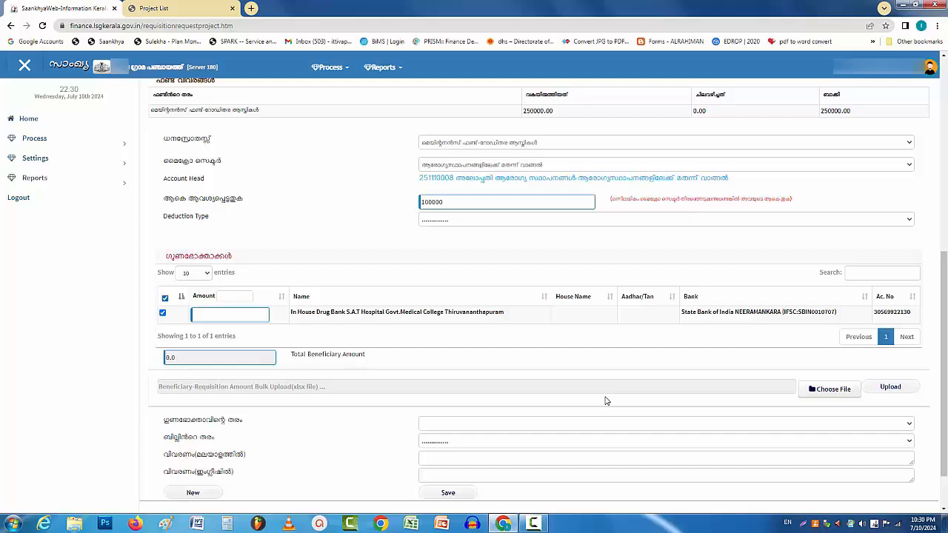
{"action": "key", "text": "Down"}
{"action": "key", "text": "Down"}
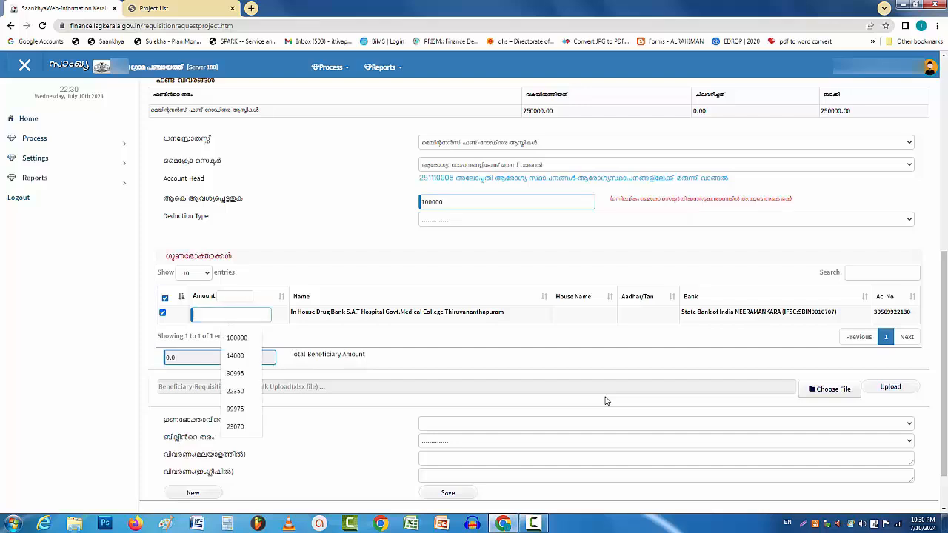
{"action": "key", "text": "Return"}
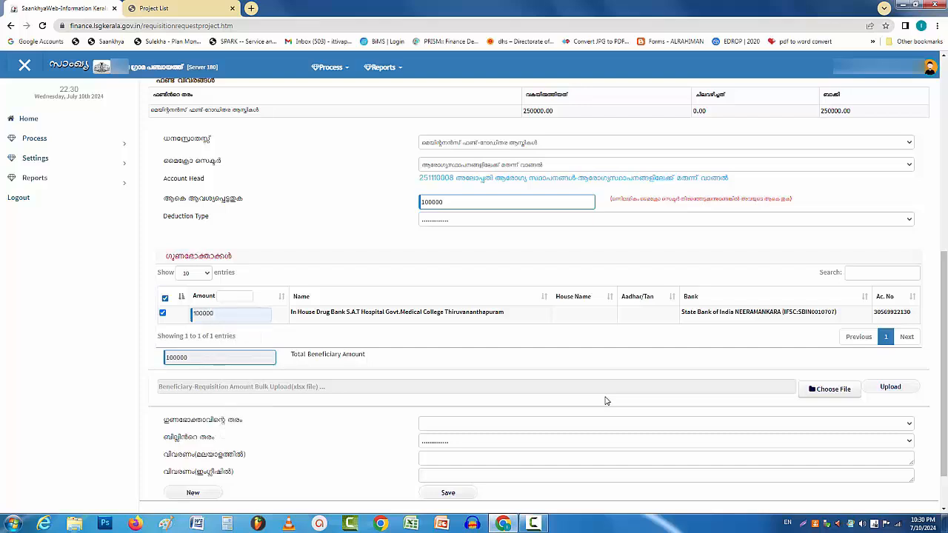
Step: Set the requisition's beneficiary type to സപ്ലൈയർ (supplier)
{"action": "scroll", "coordinate": [605, 400], "scroll_direction": "down", "scroll_amount": 2}
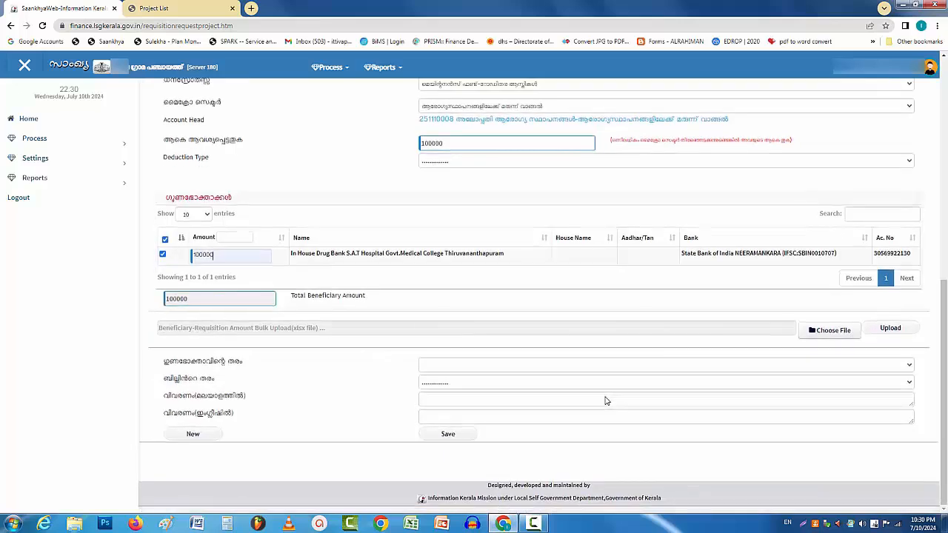
{"action": "left_click", "coordinate": [607, 365]}
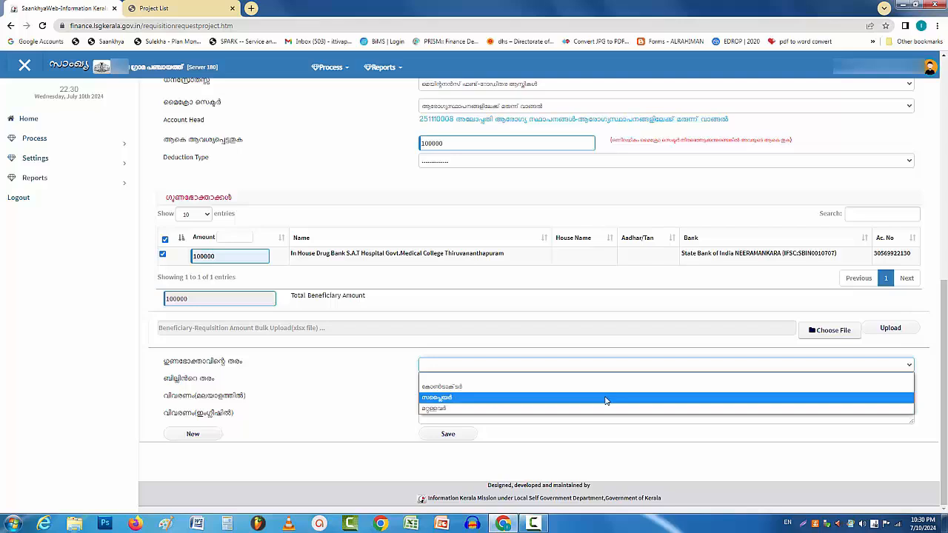
{"action": "left_click", "coordinate": [605, 398]}
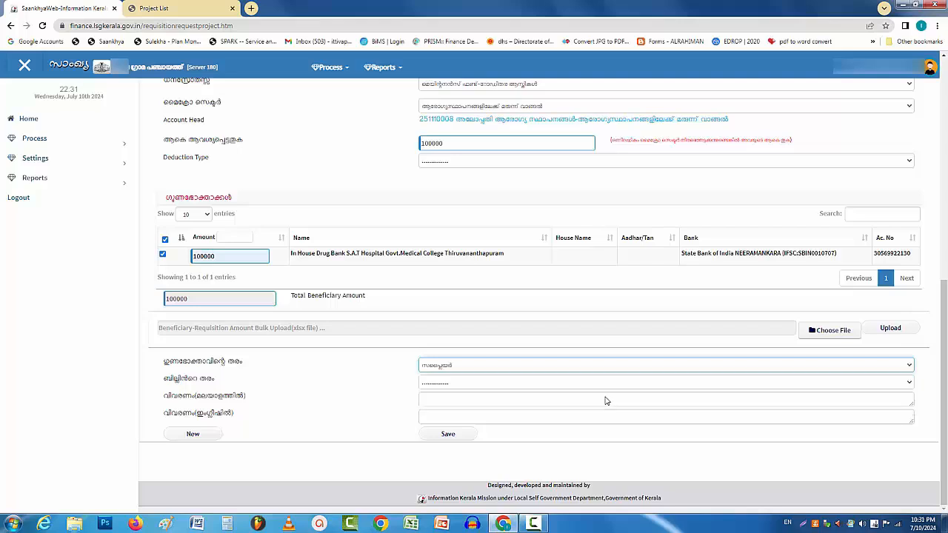
Step: Set the bill type to പാർട്ട് ബിൽ (part bill) and save the requisition
{"action": "left_click", "coordinate": [604, 384]}
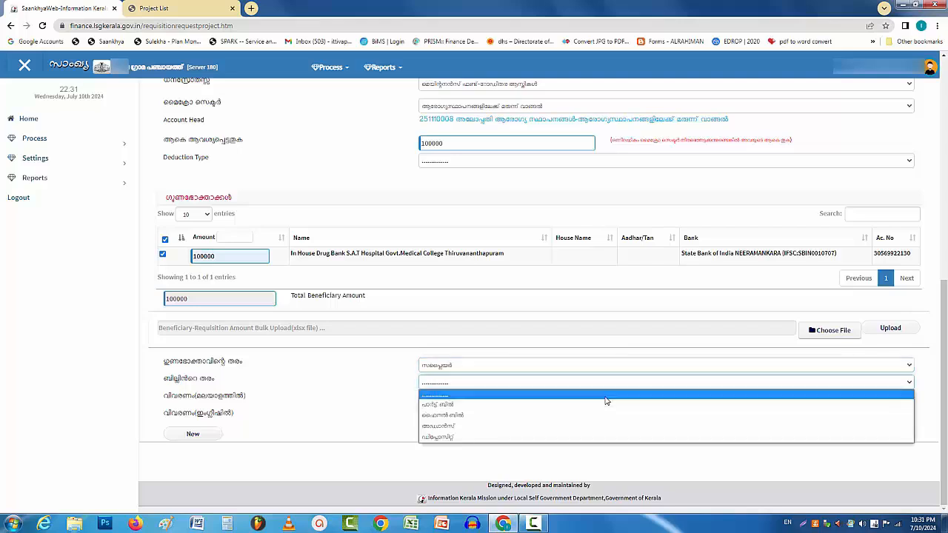
{"action": "key", "text": "Down"}
{"action": "key", "text": "Down"}
{"action": "key", "text": "Down"}
{"action": "key", "text": "Down"}
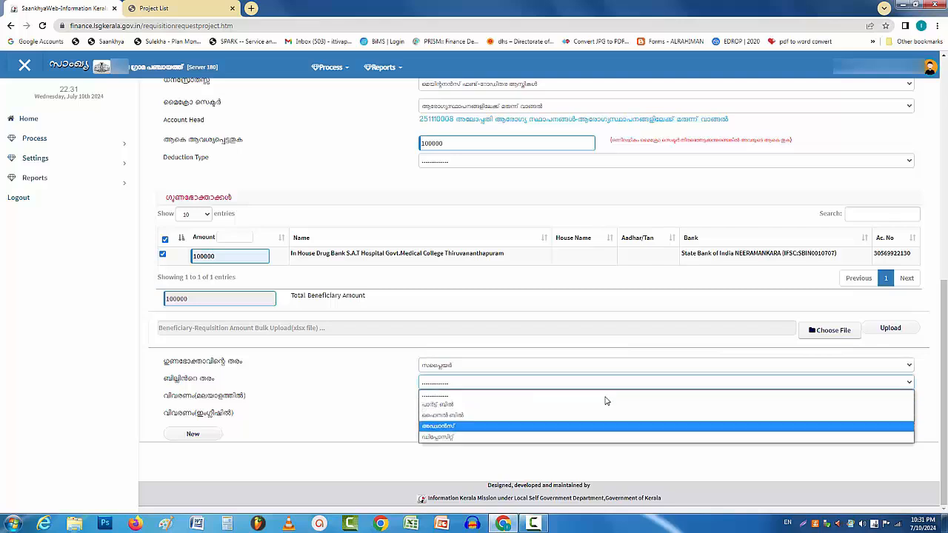
{"action": "key", "text": "Up"}
{"action": "key", "text": "Up"}
{"action": "key", "text": "Up"}
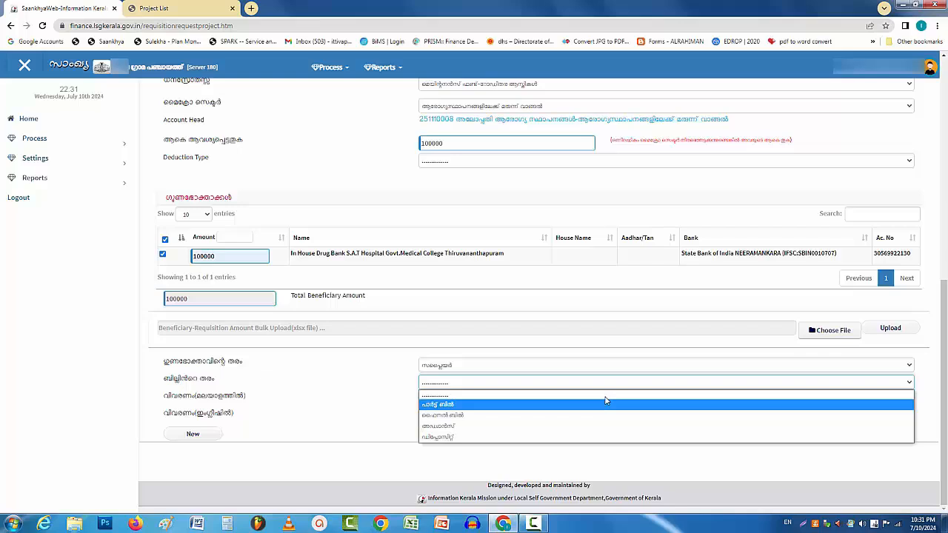
{"action": "left_click", "coordinate": [605, 401]}
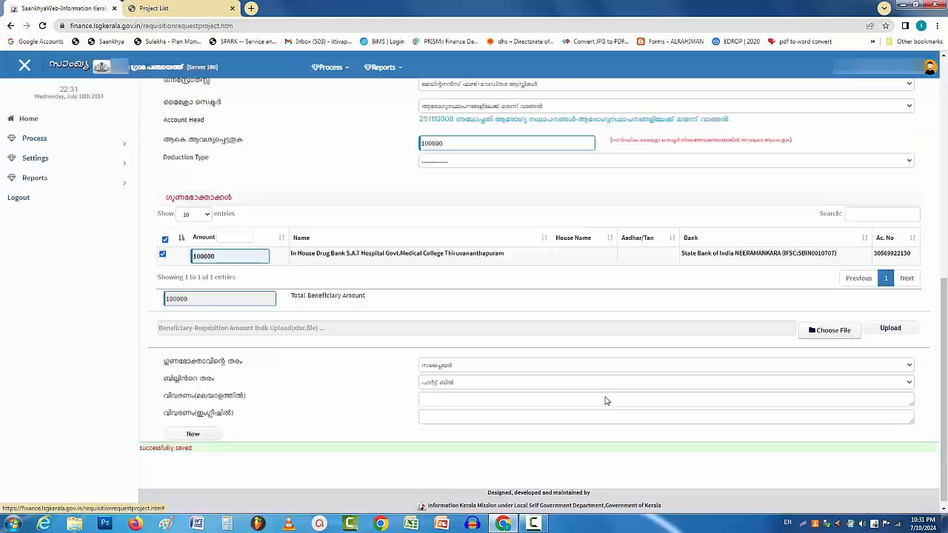
Step: Open Send For Authorization, select the project 81 requisition and view its fund and beneficiary details
{"action": "left_click", "coordinate": [330, 67]}
{"action": "mouse_move", "coordinate": [326, 89]}
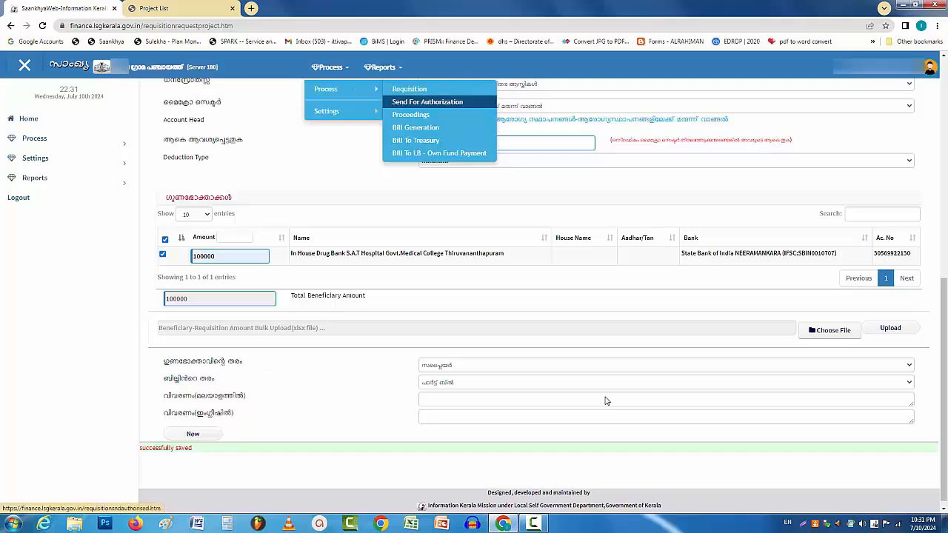
{"action": "left_click", "coordinate": [427, 102]}
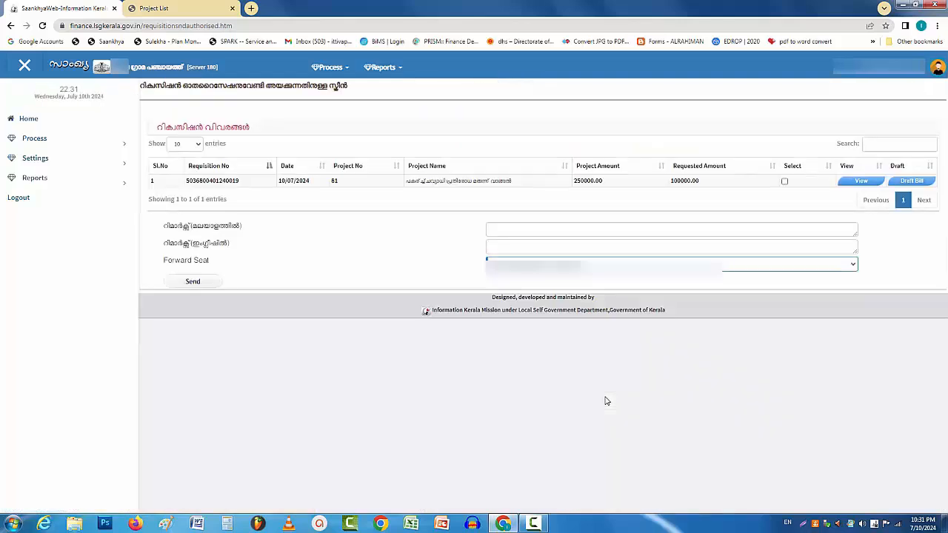
{"action": "key", "text": "space"}
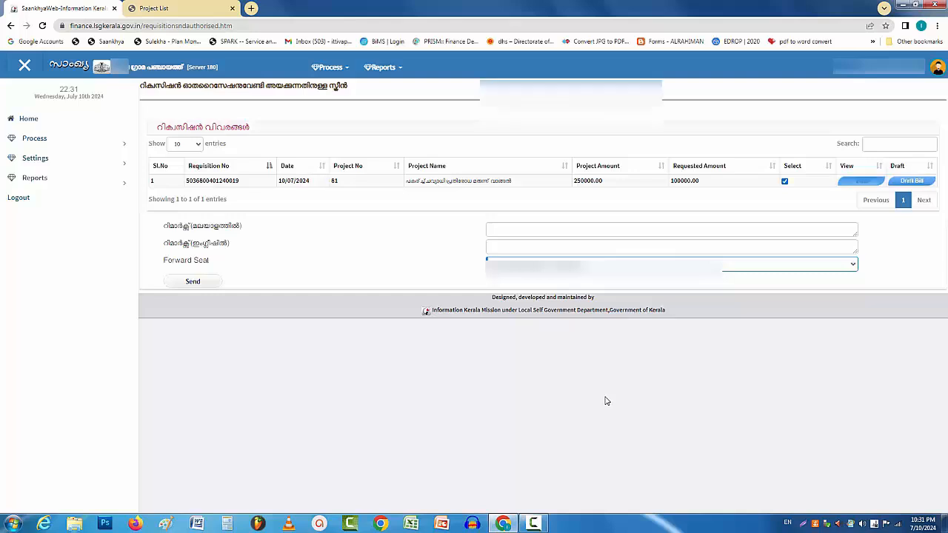
{"action": "key", "text": "Return"}
{"action": "scroll", "coordinate": [605, 400], "scroll_direction": "down", "scroll_amount": 3}
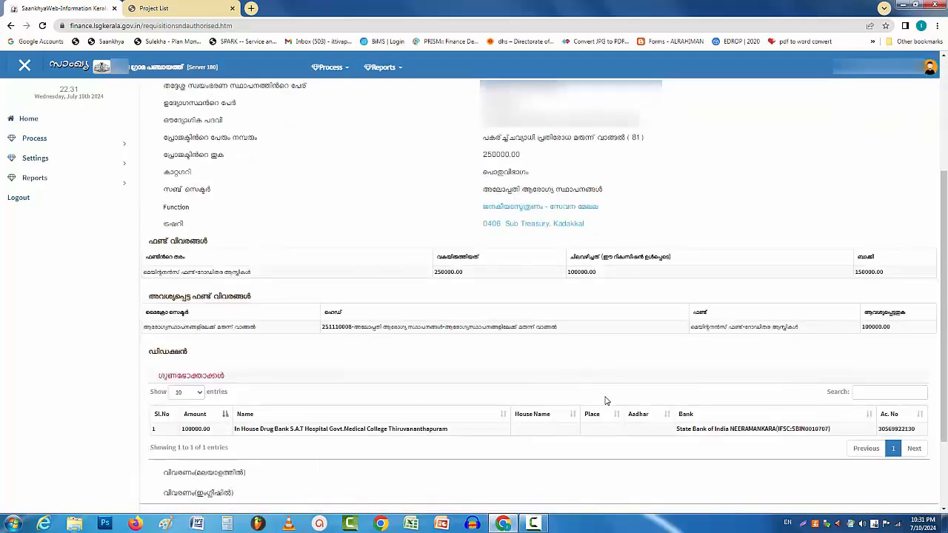
{"action": "scroll", "coordinate": [605, 401], "scroll_direction": "down", "scroll_amount": 2}
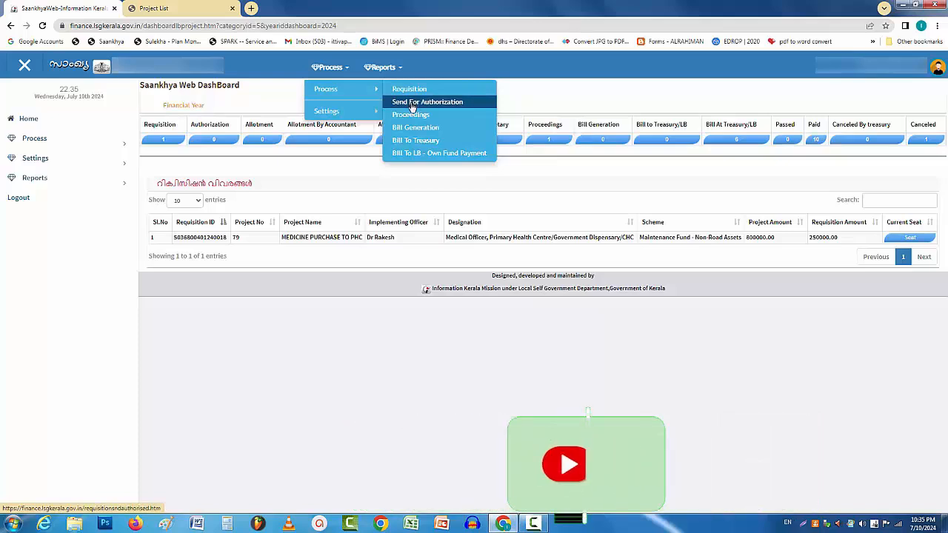
Step: Open Proceedings, select the project 79 requisition, review its details and approve it
{"action": "left_click", "coordinate": [411, 116]}
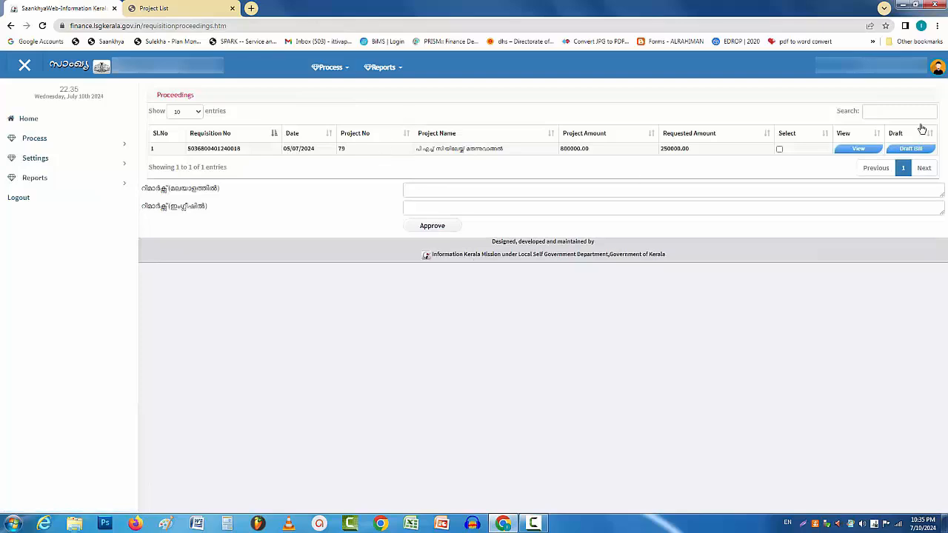
{"action": "left_click", "coordinate": [779, 150]}
{"action": "left_click", "coordinate": [855, 151]}
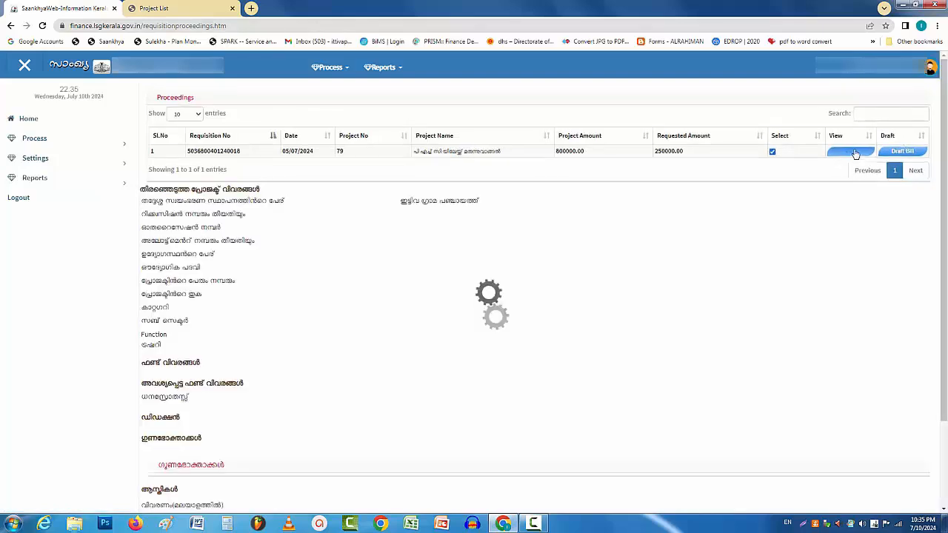
{"action": "scroll", "coordinate": [482, 392], "scroll_direction": "down", "scroll_amount": 5}
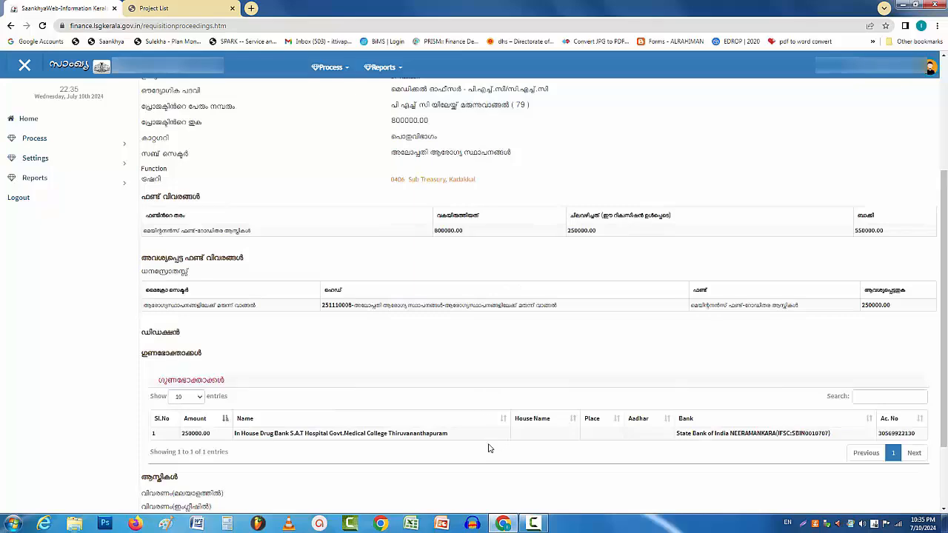
{"action": "scroll", "coordinate": [489, 448], "scroll_direction": "down", "scroll_amount": 3}
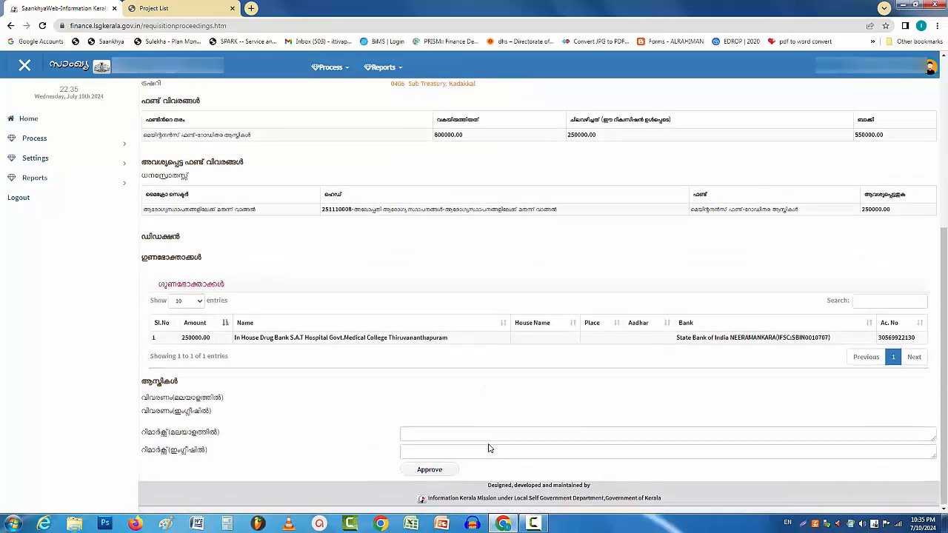
{"action": "left_click", "coordinate": [431, 471]}
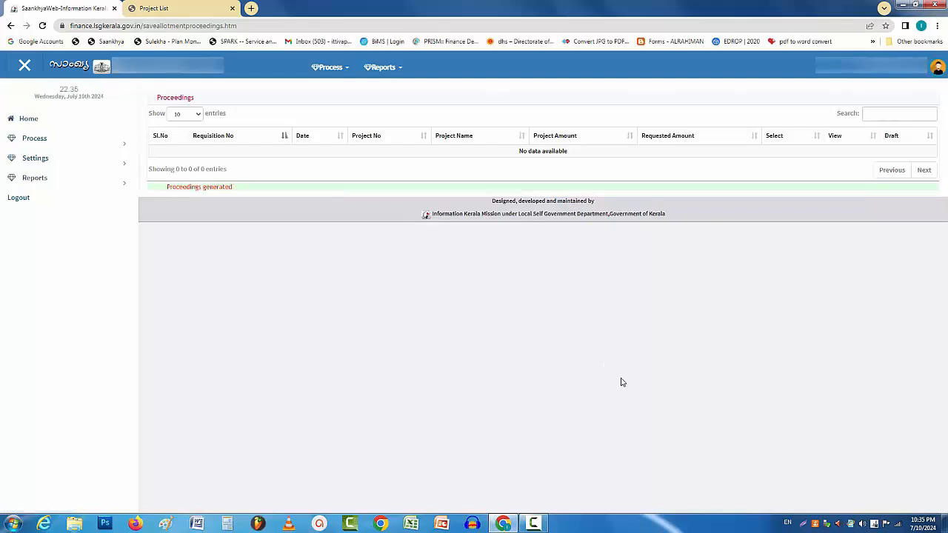
Step: Open Bill Generation, select the project 79 requisition and approve its bill
{"action": "left_click", "coordinate": [331, 68]}
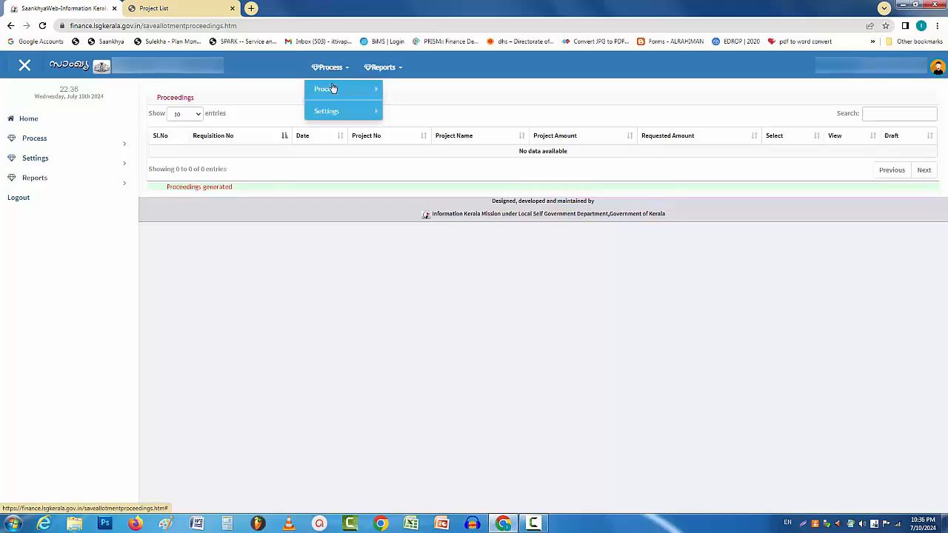
{"action": "left_click", "coordinate": [331, 89]}
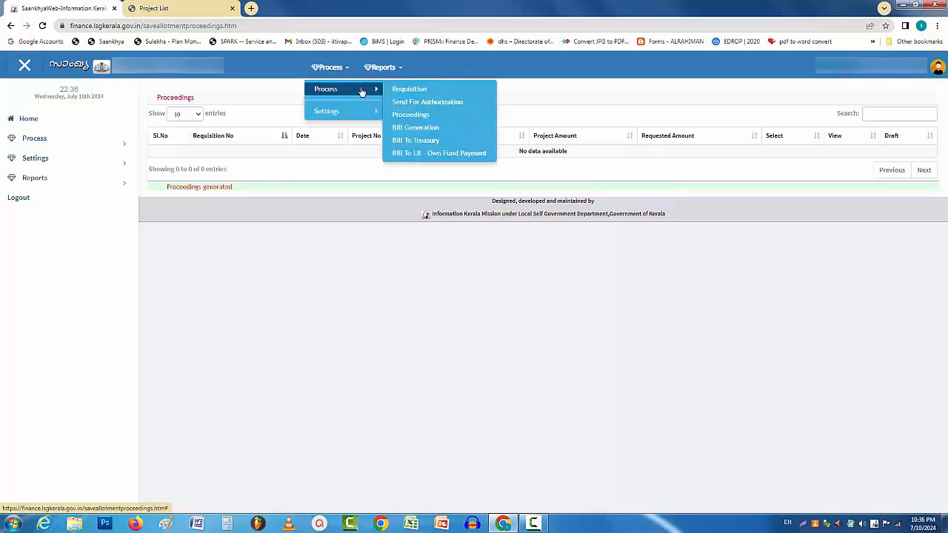
{"action": "left_click", "coordinate": [413, 129]}
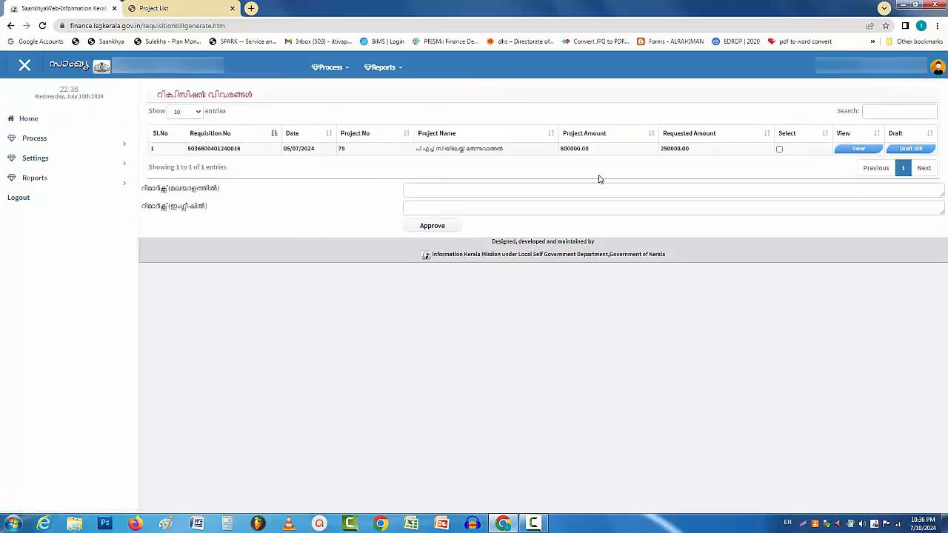
{"action": "left_click", "coordinate": [779, 150]}
{"action": "left_click", "coordinate": [434, 226]}
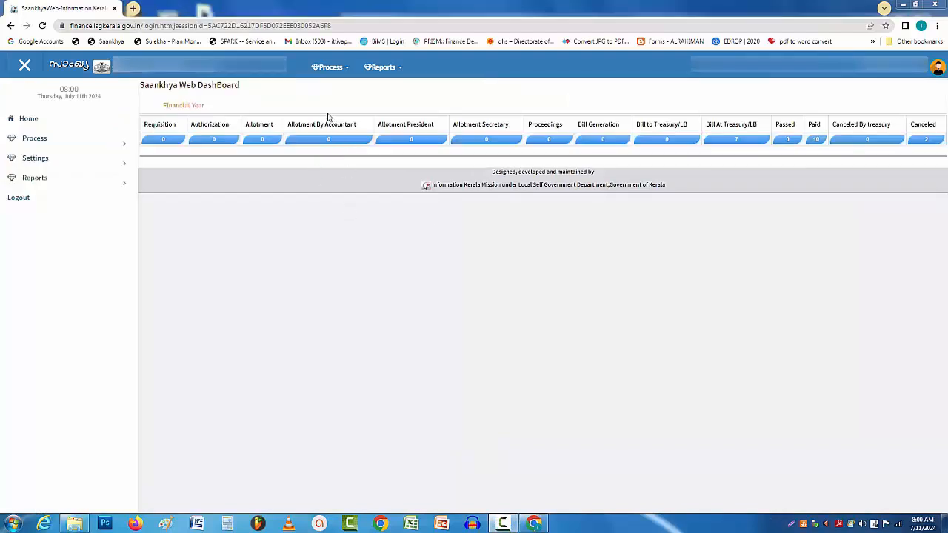
Step: Open the Bill To Treasury process to forward the generated bill
{"action": "left_click", "coordinate": [332, 69]}
{"action": "mouse_move", "coordinate": [352, 89]}
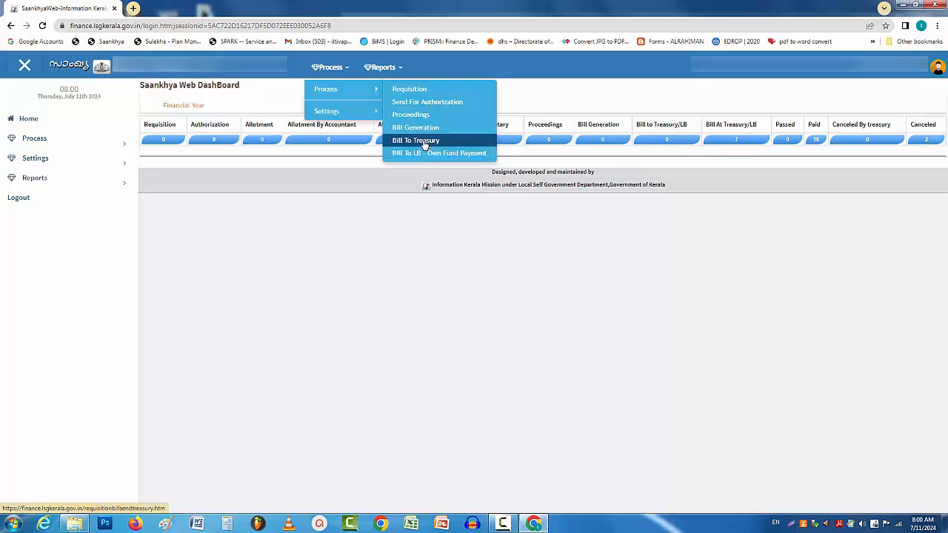
{"action": "left_click", "coordinate": [424, 142]}
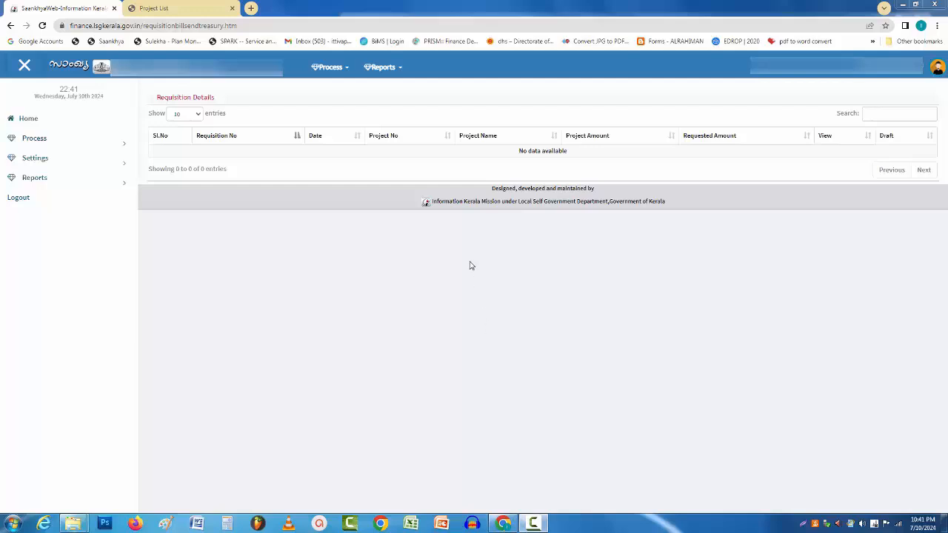
Step: View the Proceedings bill report for the project 79 MEDICINE PURCHASE TO PHC requisition and save it to the desktop as viewannexurec7
{"action": "left_click", "coordinate": [25, 119]}
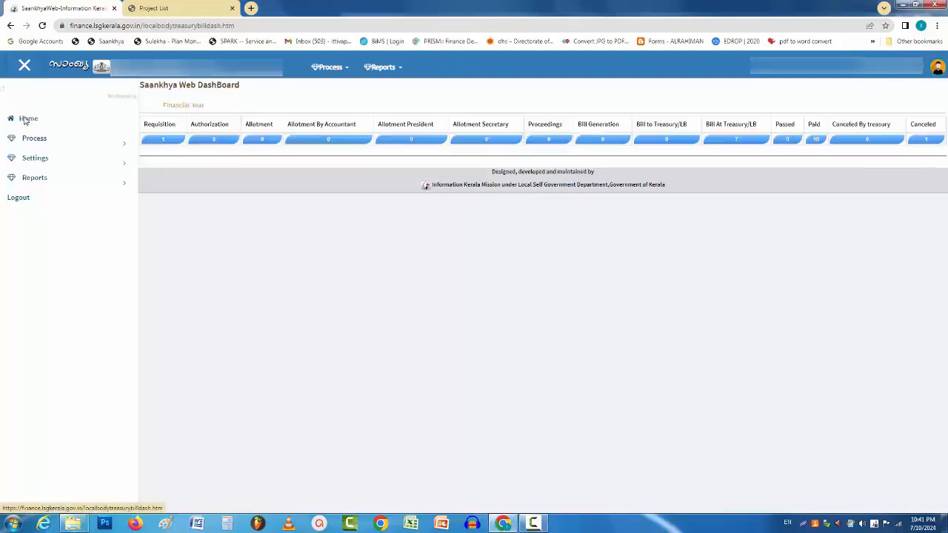
{"action": "left_click", "coordinate": [378, 68]}
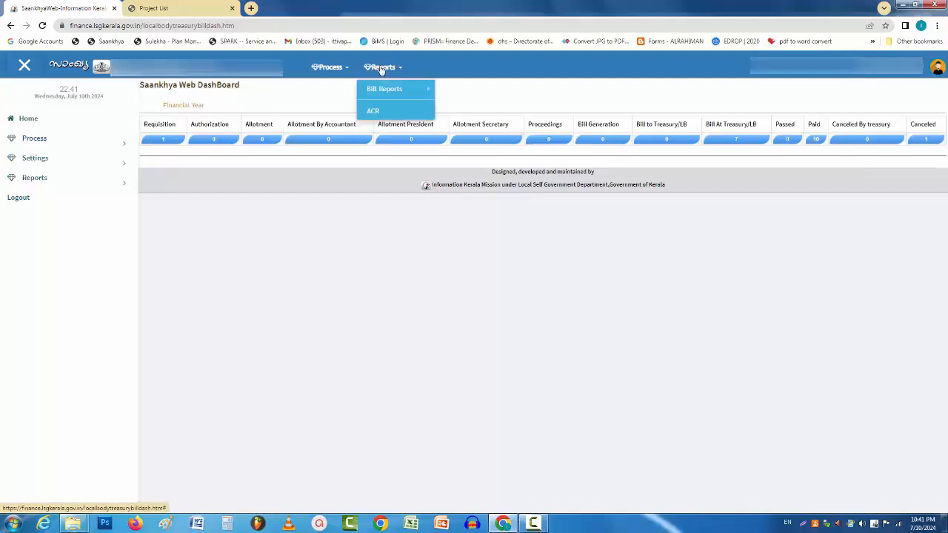
{"action": "mouse_move", "coordinate": [423, 89]}
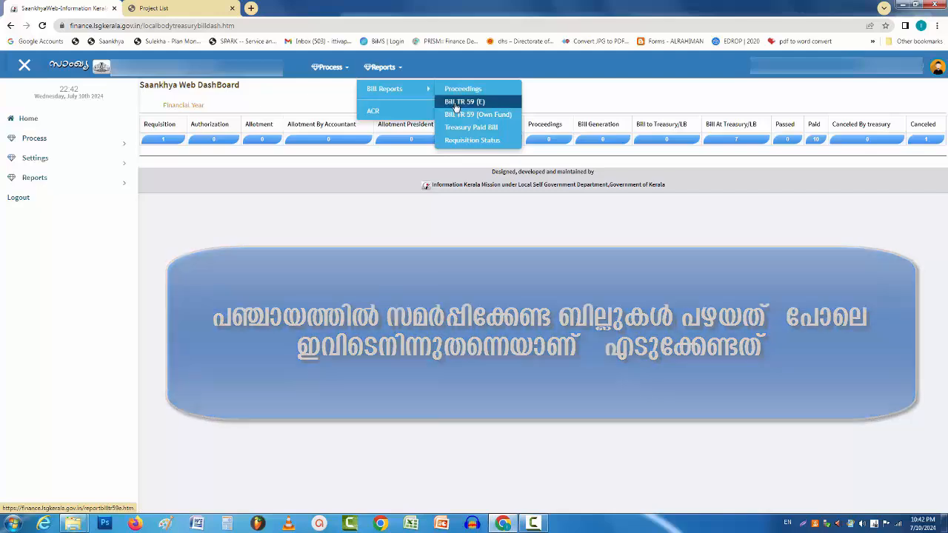
{"action": "left_click", "coordinate": [462, 92]}
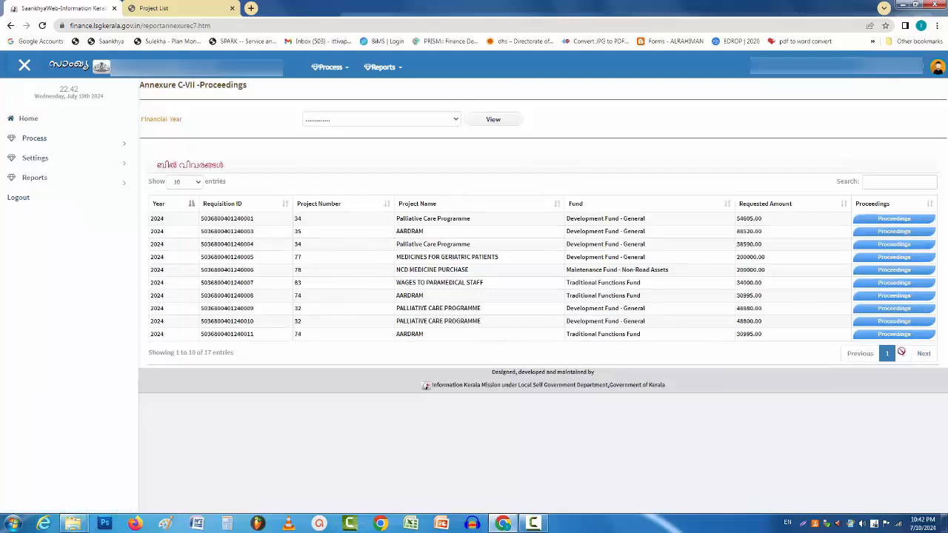
{"action": "left_click", "coordinate": [903, 353]}
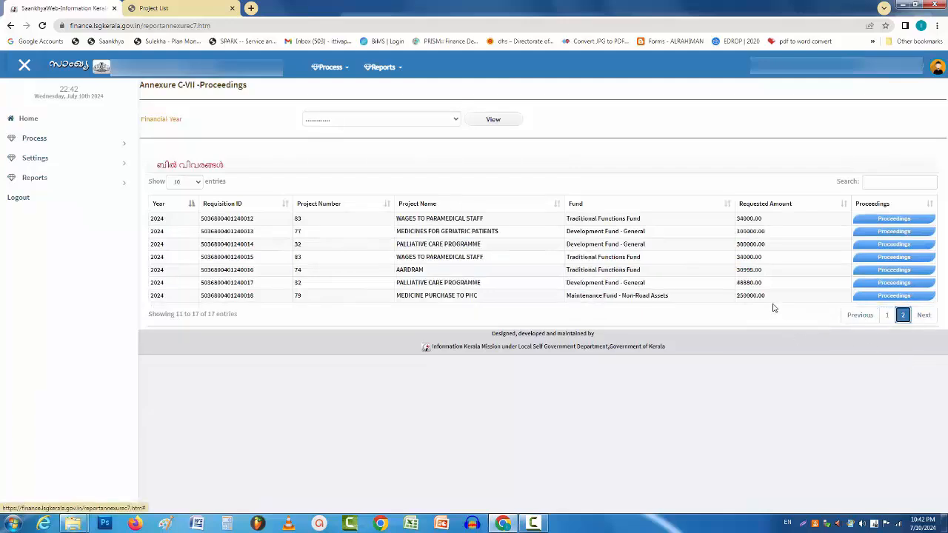
{"action": "left_click", "coordinate": [877, 296]}
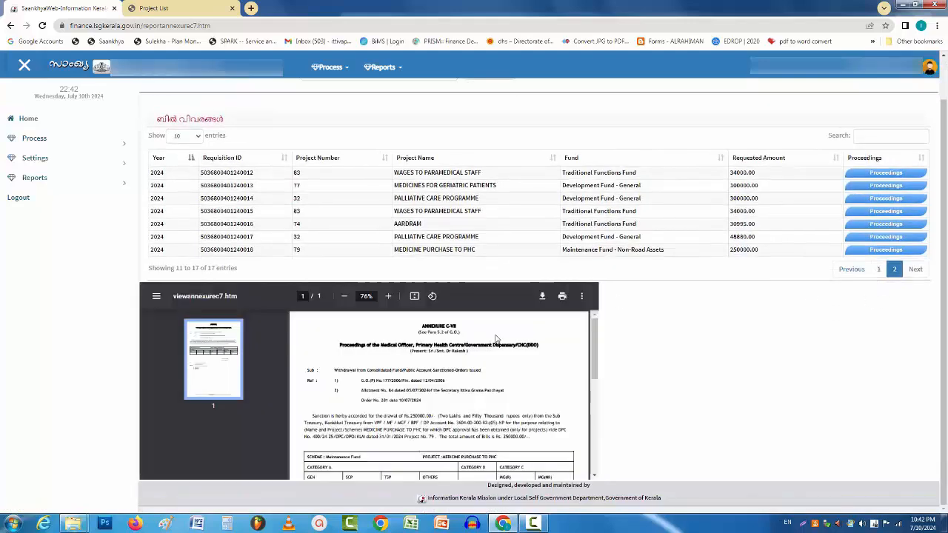
{"action": "left_click", "coordinate": [542, 297]}
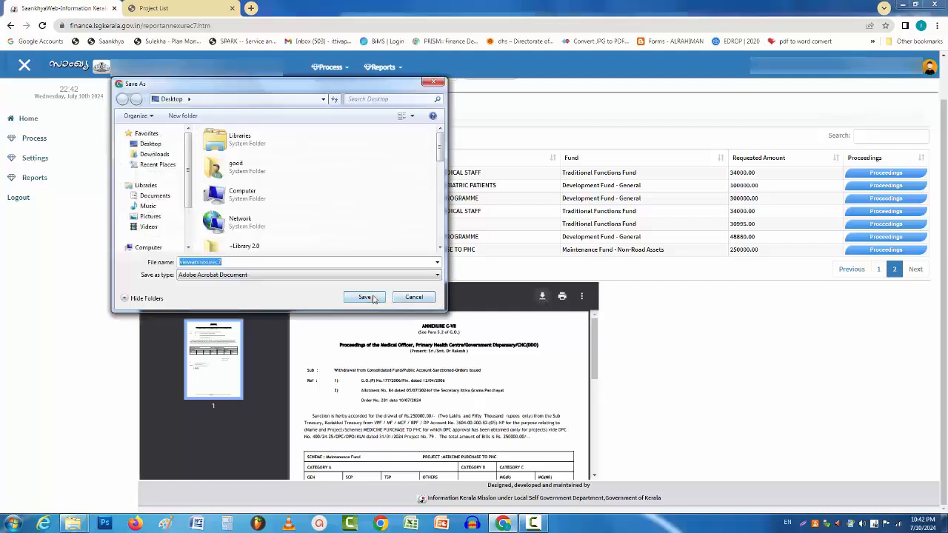
{"action": "left_click", "coordinate": [374, 299]}
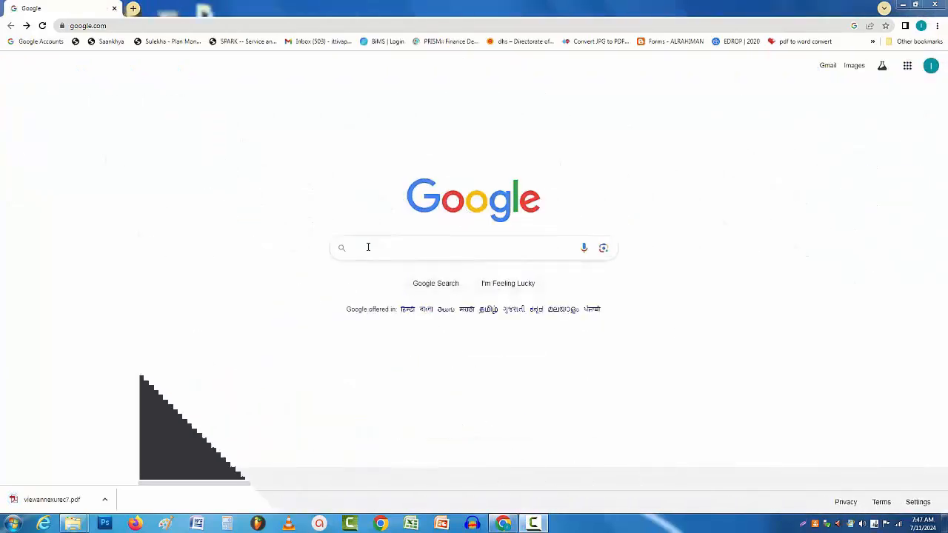
Step: Search Google for the bims portal and open the user login page of BiMS 2.0
{"action": "left_click", "coordinate": [367, 246]}
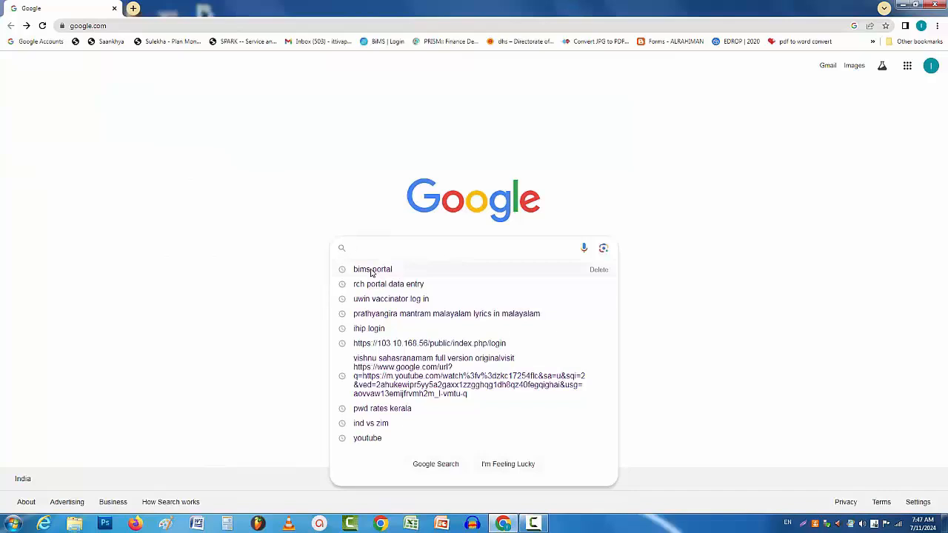
{"action": "left_click", "coordinate": [371, 270]}
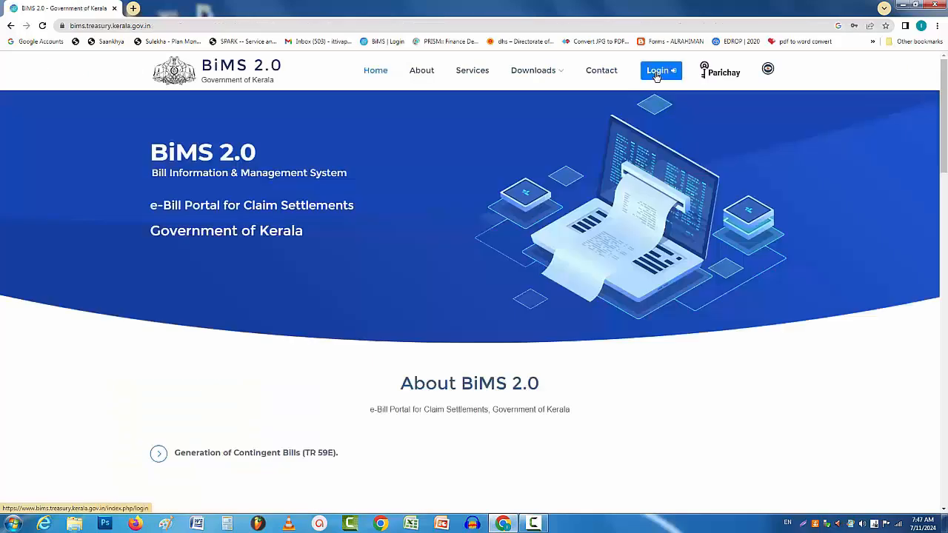
{"action": "left_click", "coordinate": [655, 76]}
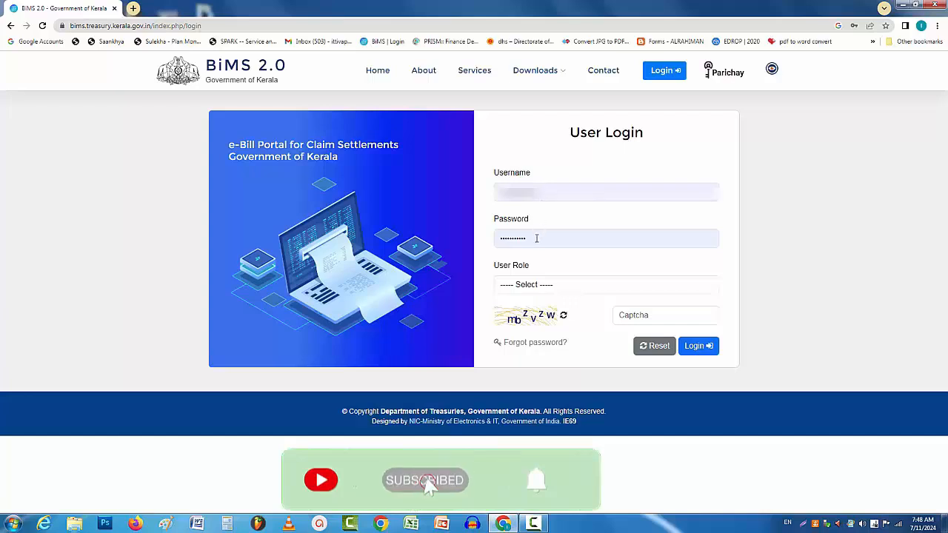
Step: Log in to BiMS with the Clerk (DDO) user role, entering the captcha code
{"action": "left_click", "coordinate": [529, 288]}
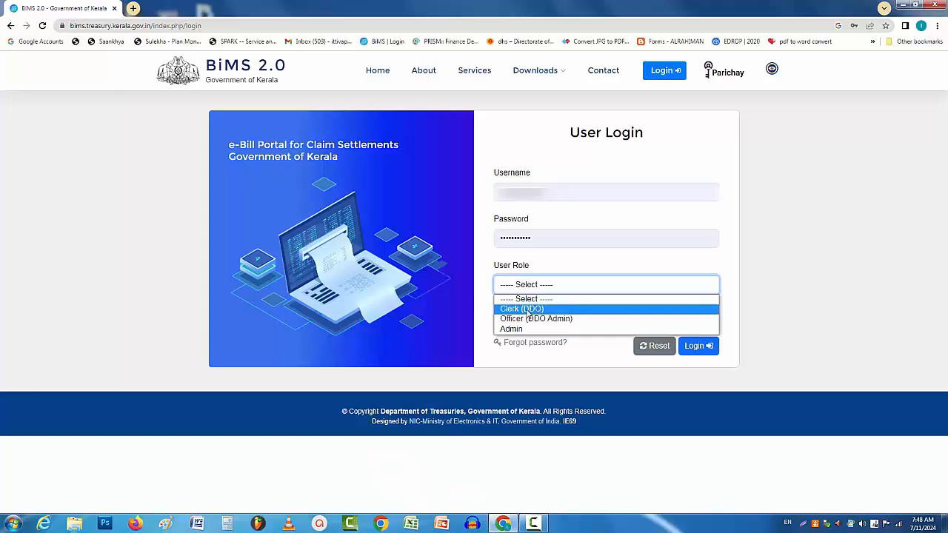
{"action": "left_click", "coordinate": [528, 309]}
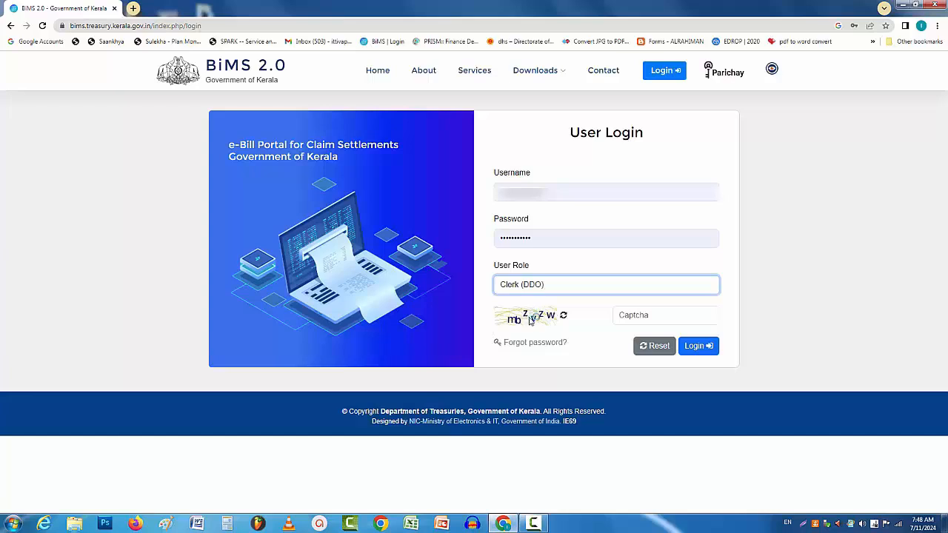
{"action": "left_click", "coordinate": [622, 315]}
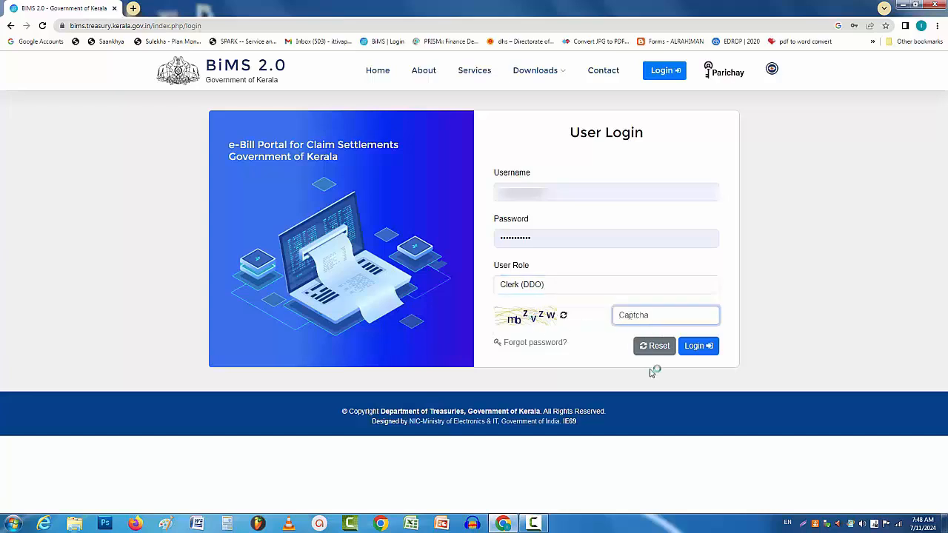
{"action": "type", "text": "mbzvzw"}
{"action": "left_click", "coordinate": [689, 350]}
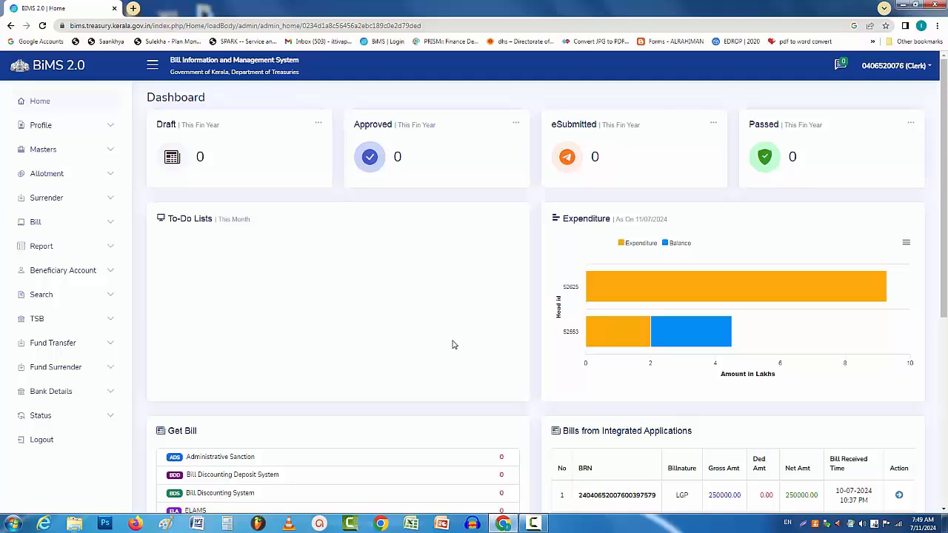
Step: Open the LGP bill listed under Bills from Integrated Applications and review its claim, deduction and beneficiary details
{"action": "scroll", "coordinate": [450, 343], "scroll_direction": "down", "scroll_amount": 2}
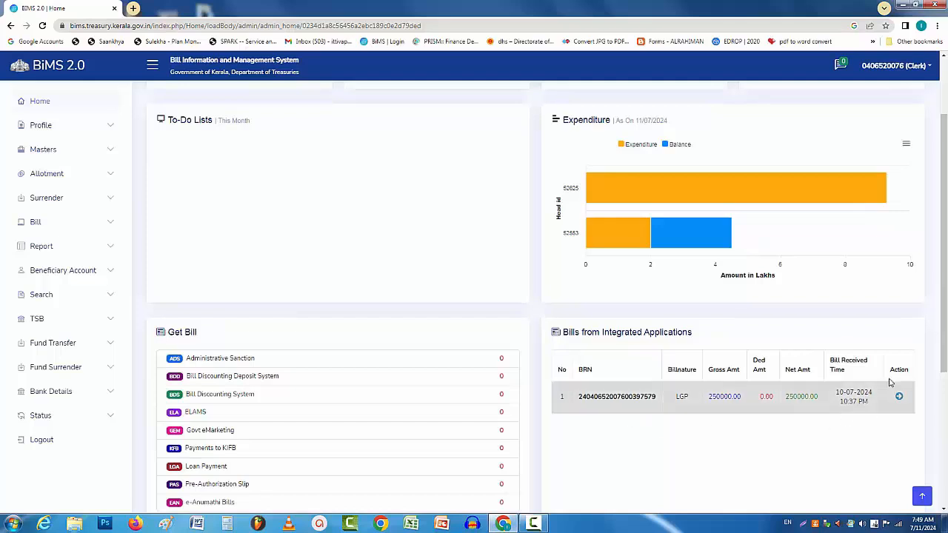
{"action": "scroll", "coordinate": [907, 407], "scroll_direction": "down", "scroll_amount": 1}
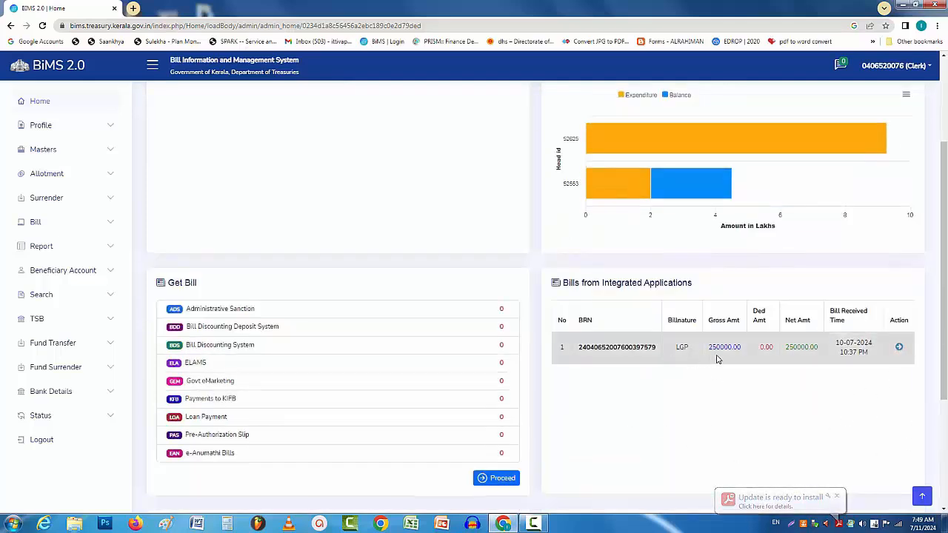
{"action": "left_click", "coordinate": [899, 349]}
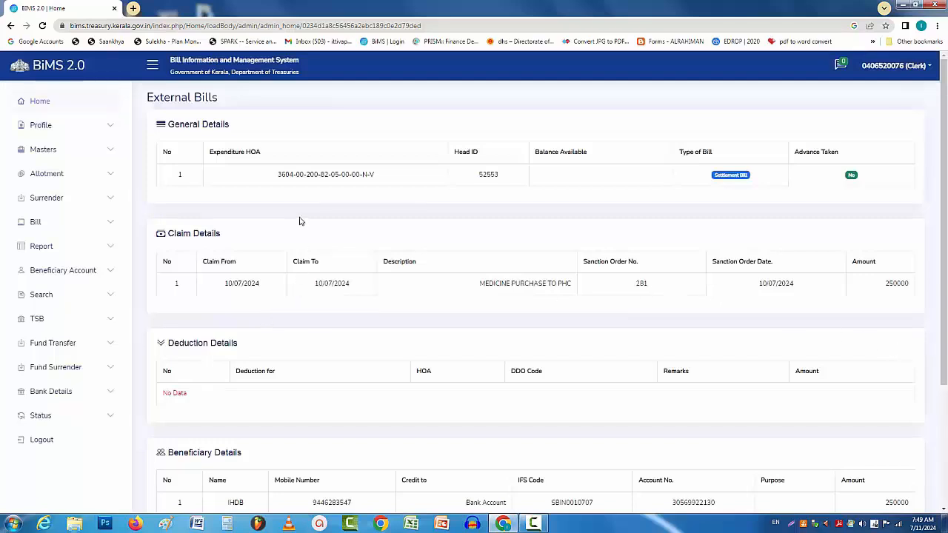
{"action": "scroll", "coordinate": [369, 347], "scroll_direction": "down", "scroll_amount": 3}
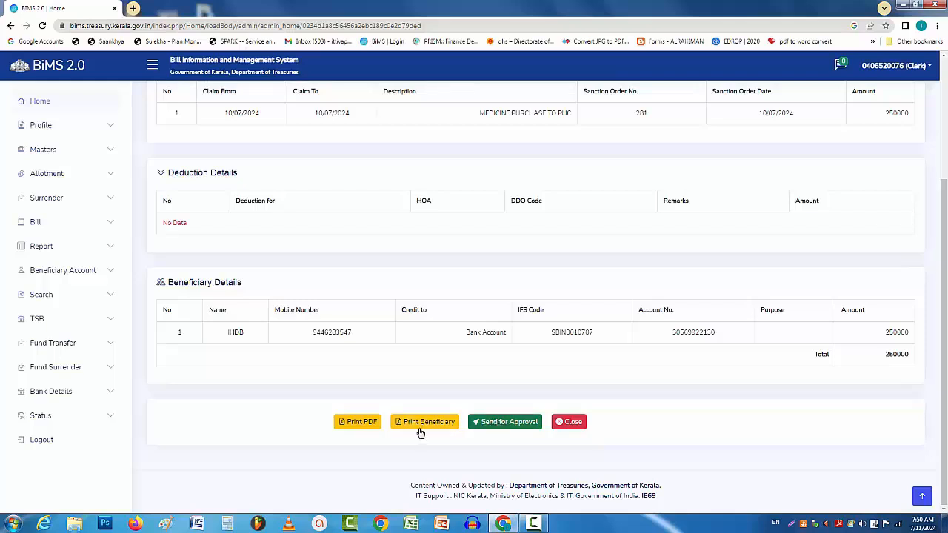
Step: Send the MEDICINE PURCHASE TO PHC bill for approval and confirm the submission
{"action": "left_click", "coordinate": [496, 423]}
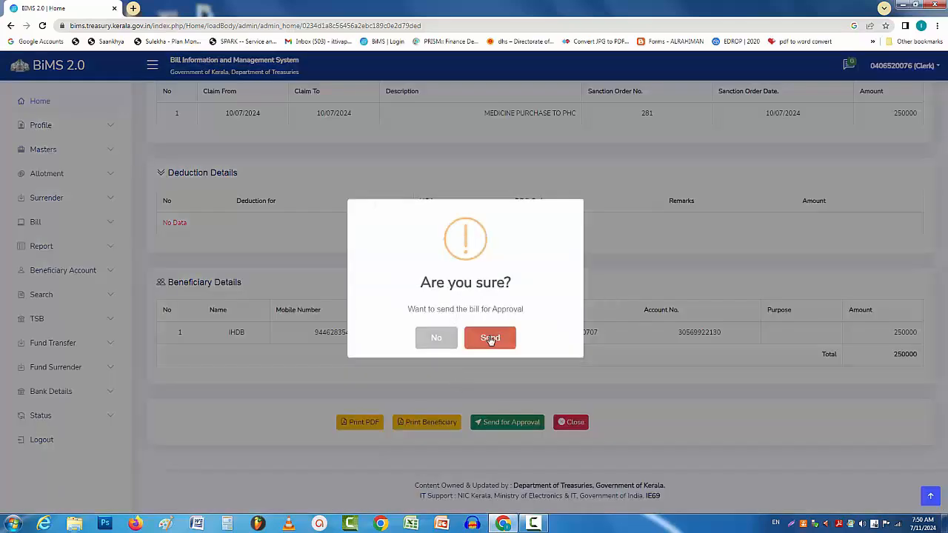
{"action": "left_click", "coordinate": [489, 338]}
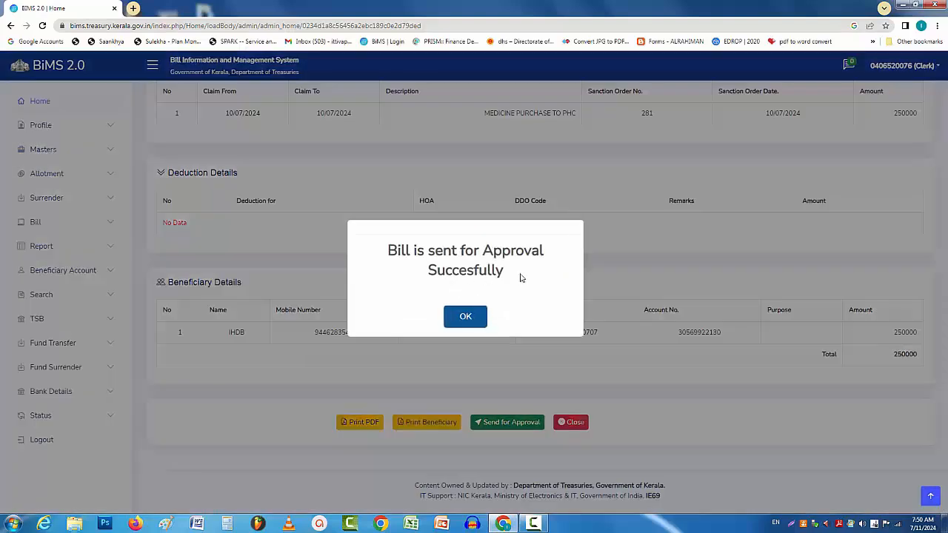
{"action": "left_click", "coordinate": [469, 318]}
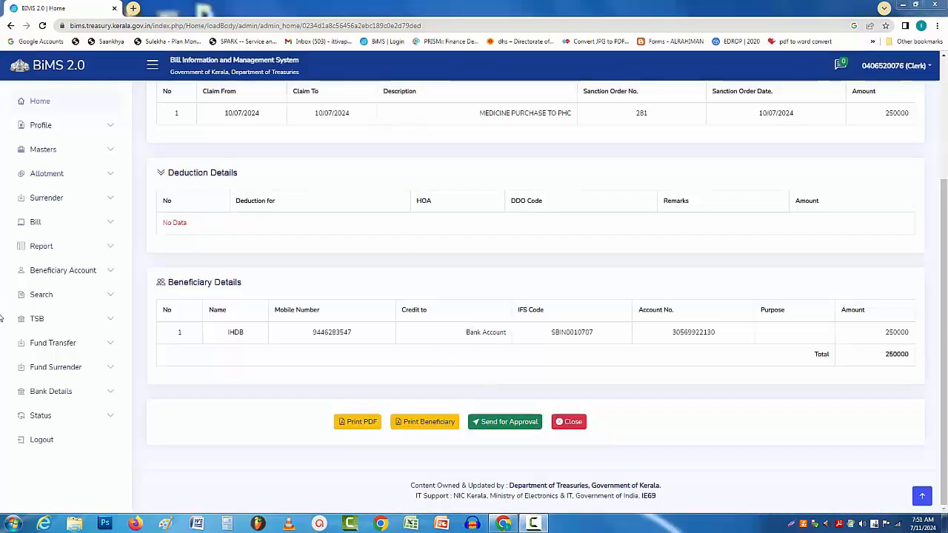
Step: Log out of the clerk session and log in to BiMS with the Officer (DDO Admin) role, entering the captcha code
{"action": "left_click", "coordinate": [44, 442]}
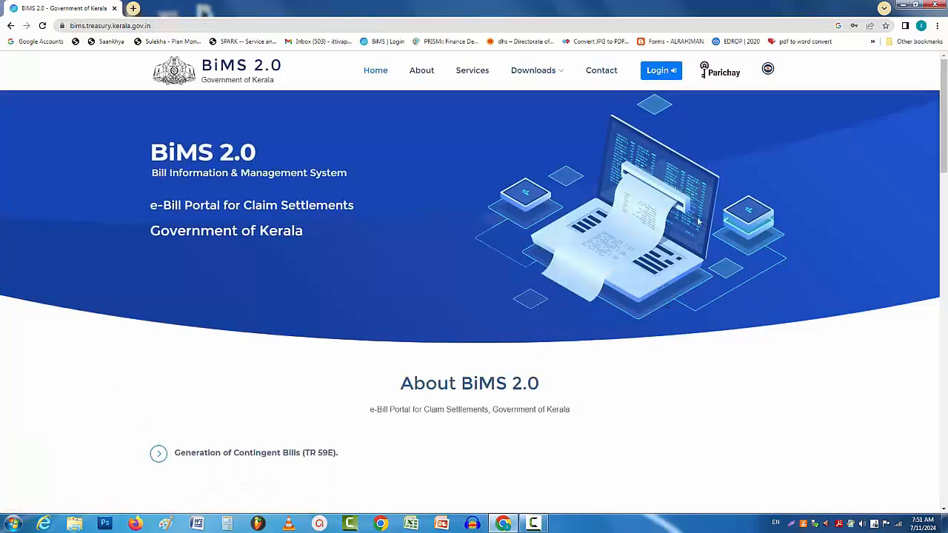
{"action": "left_click", "coordinate": [661, 74]}
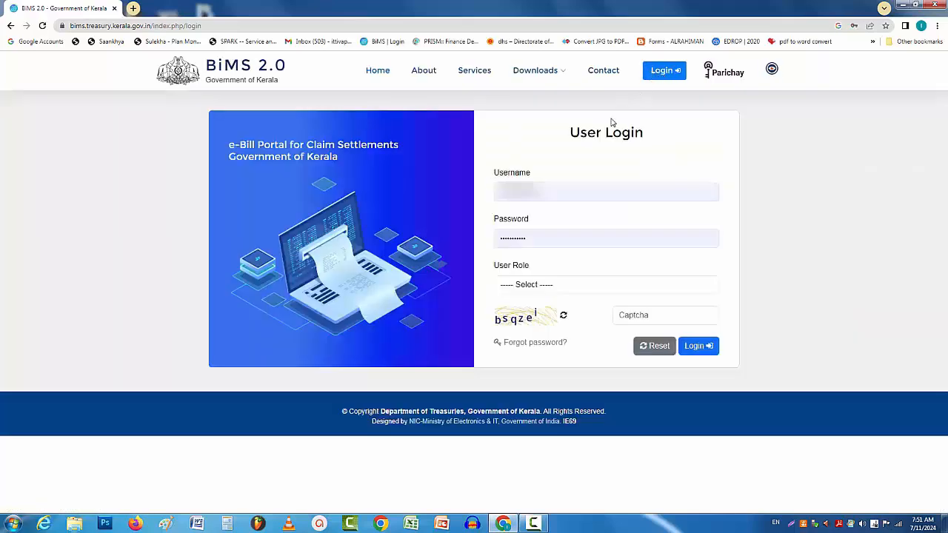
{"action": "left_click", "coordinate": [530, 287]}
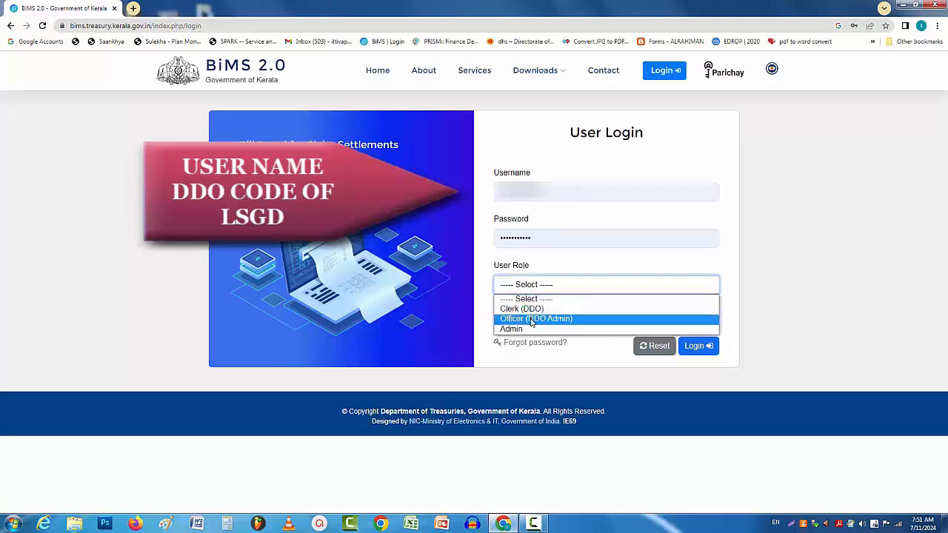
{"action": "left_click", "coordinate": [530, 319]}
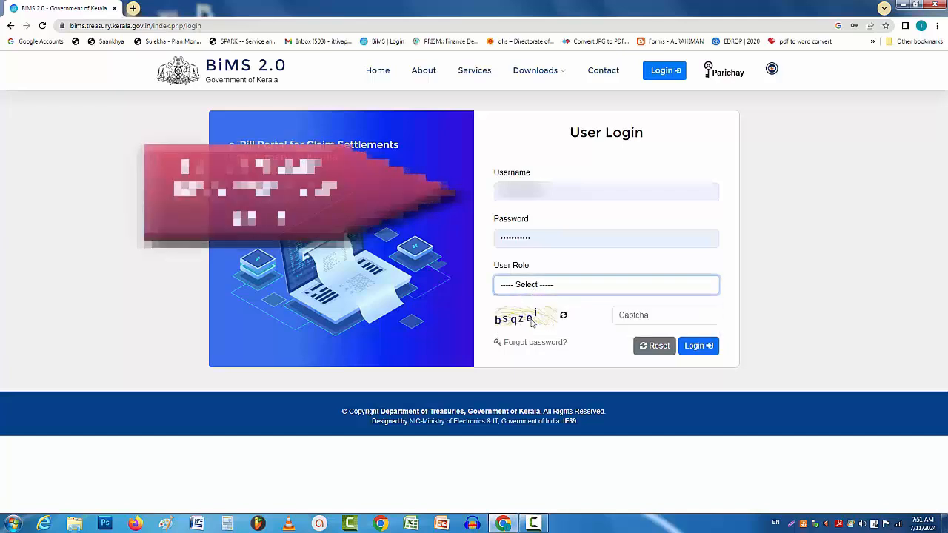
{"action": "left_click", "coordinate": [623, 318]}
{"action": "type", "text": "bsqzei"}
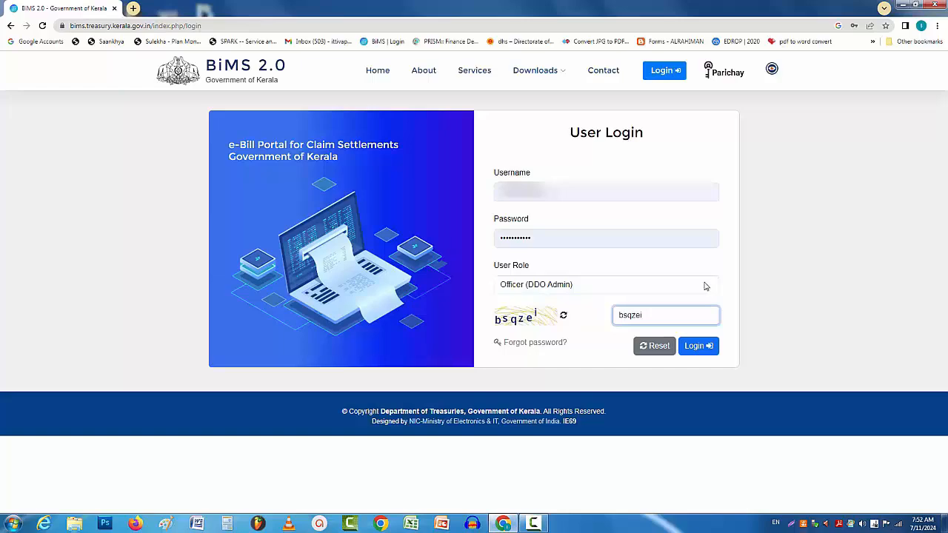
{"action": "left_click", "coordinate": [695, 351]}
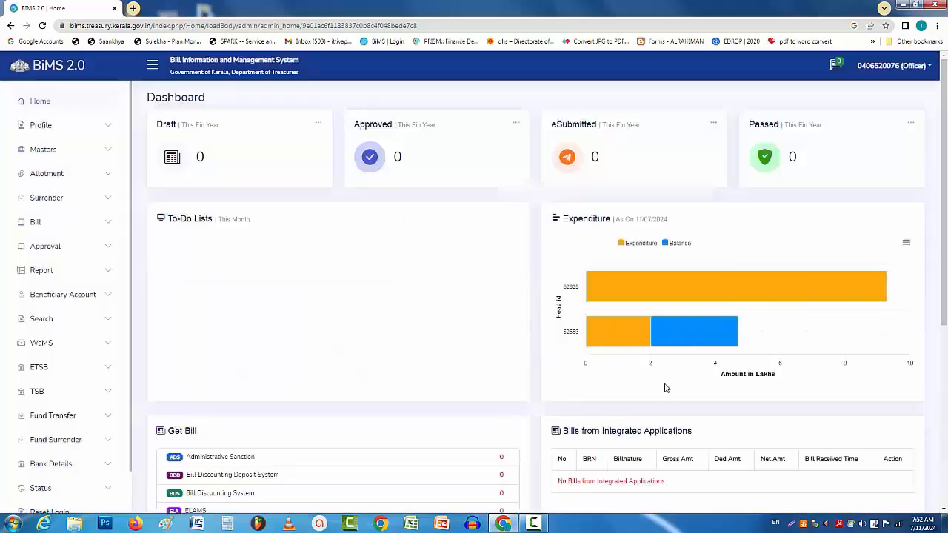
{"action": "scroll", "coordinate": [673, 402], "scroll_direction": "down", "scroll_amount": 2}
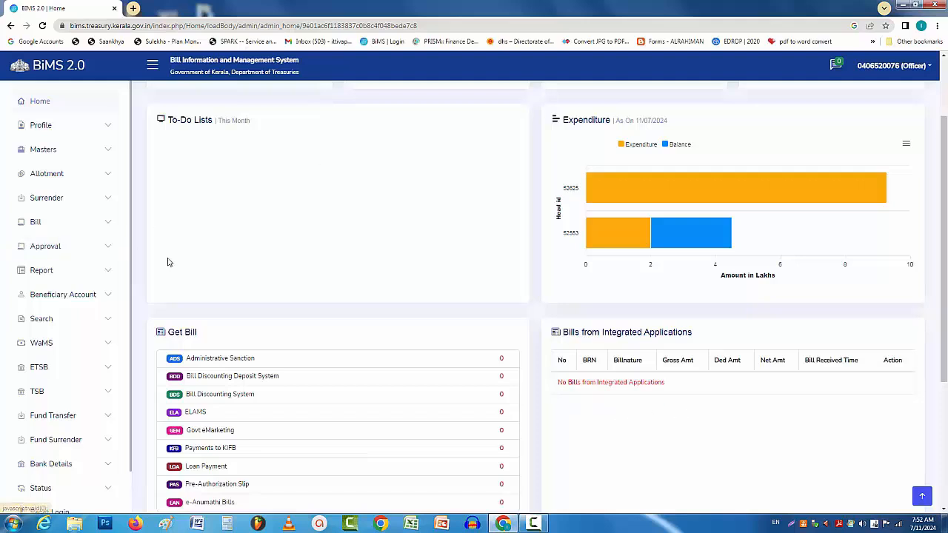
Step: Open the LSGD Payment bill from the bill approval inbox and review its claim, deduction, beneficiary and expenditure details
{"action": "left_click", "coordinate": [42, 251]}
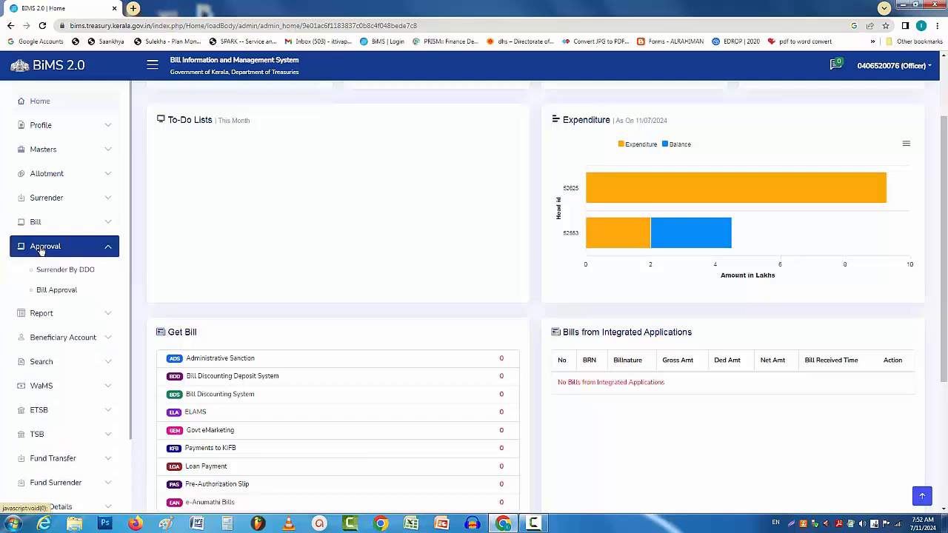
{"action": "left_click", "coordinate": [53, 294]}
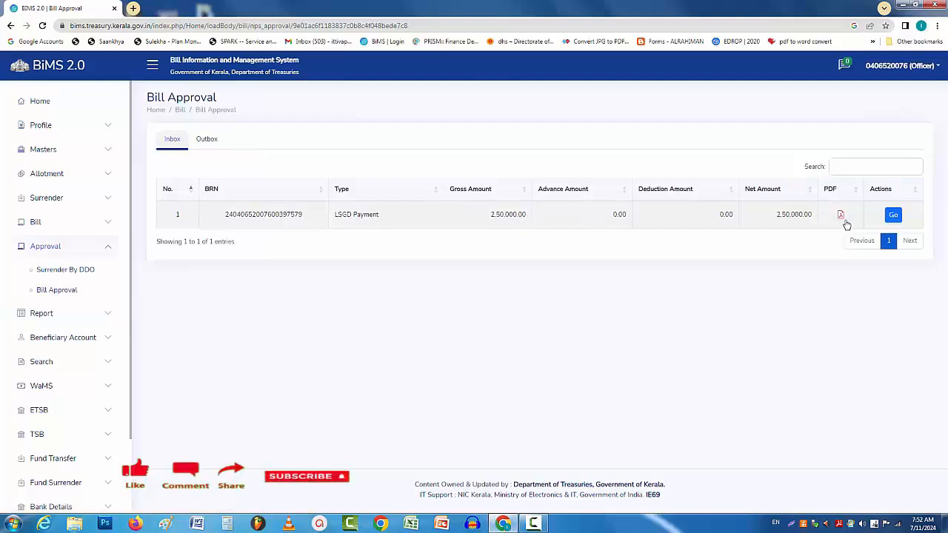
{"action": "left_click", "coordinate": [893, 215]}
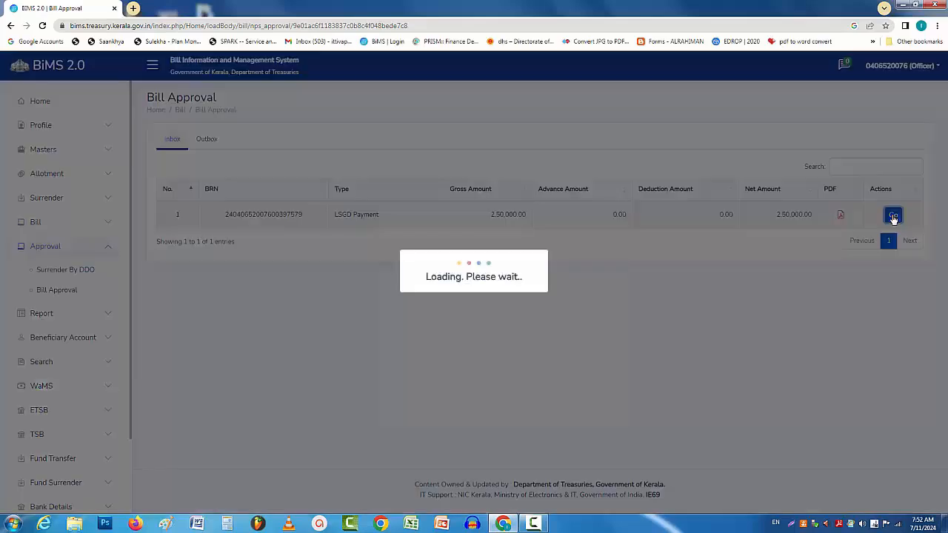
{"action": "scroll", "coordinate": [728, 220], "scroll_direction": "down", "scroll_amount": 1}
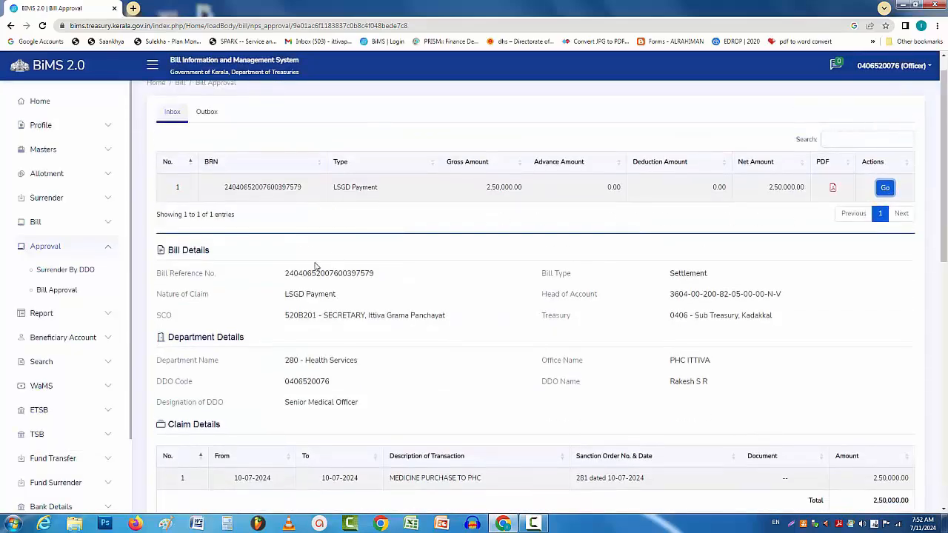
{"action": "scroll", "coordinate": [345, 274], "scroll_direction": "down", "scroll_amount": 2}
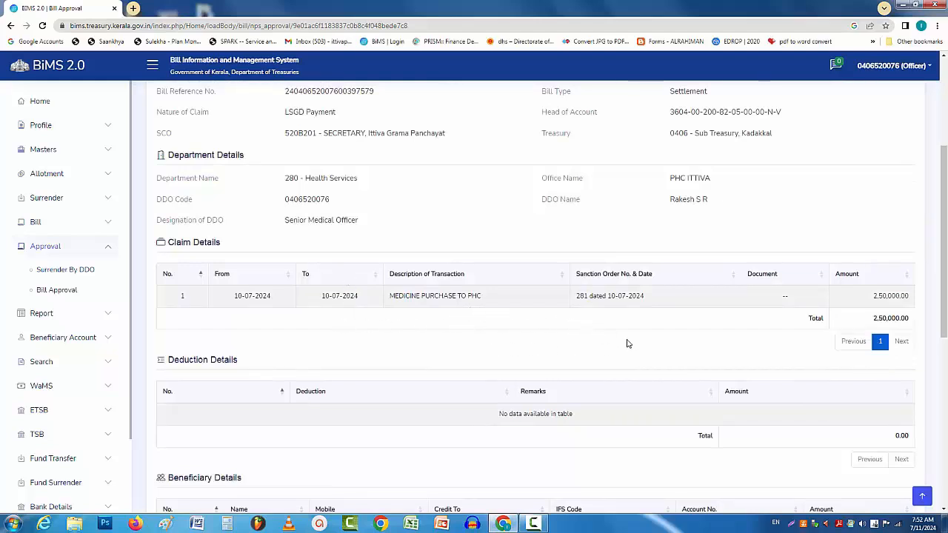
{"action": "scroll", "coordinate": [474, 430], "scroll_direction": "down", "scroll_amount": 1}
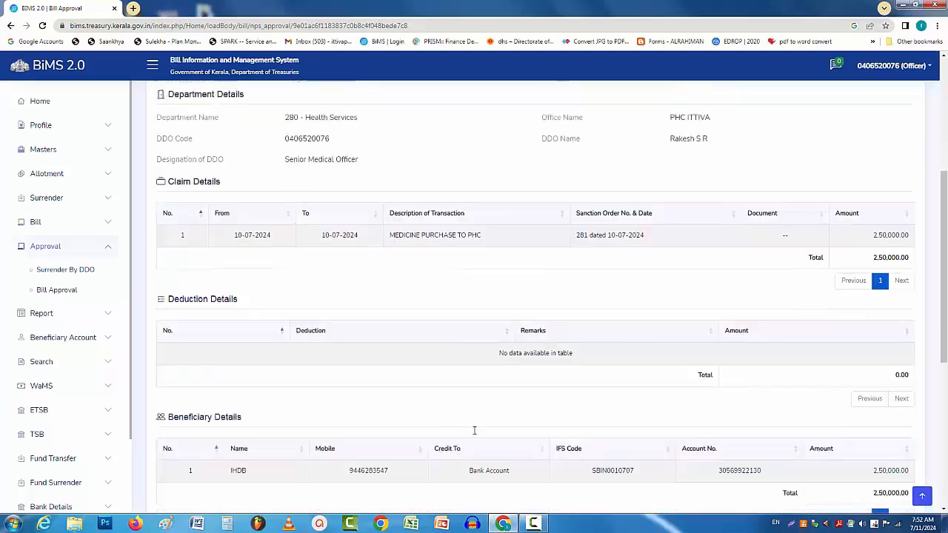
{"action": "scroll", "coordinate": [459, 429], "scroll_direction": "down", "scroll_amount": 1}
{"action": "scroll", "coordinate": [422, 418], "scroll_direction": "down", "scroll_amount": 1}
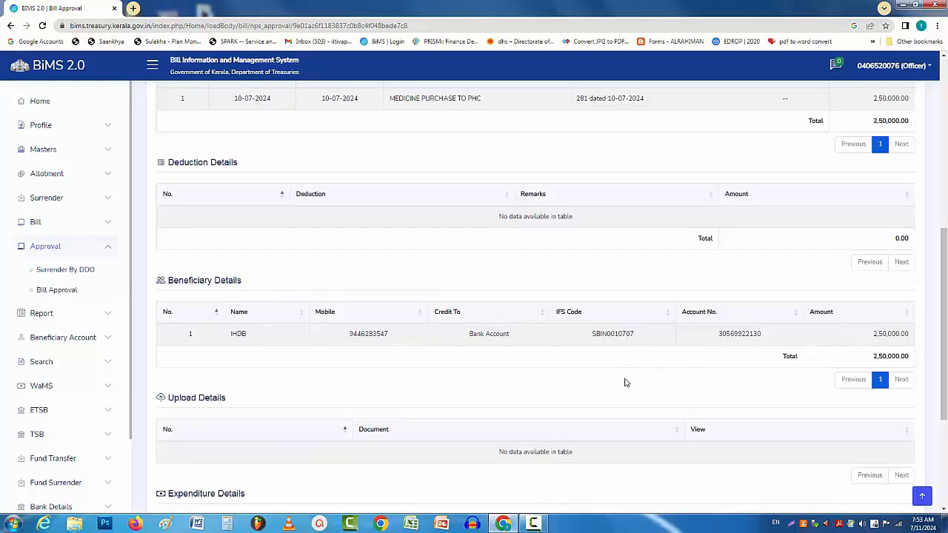
{"action": "scroll", "coordinate": [536, 404], "scroll_direction": "down", "scroll_amount": 2}
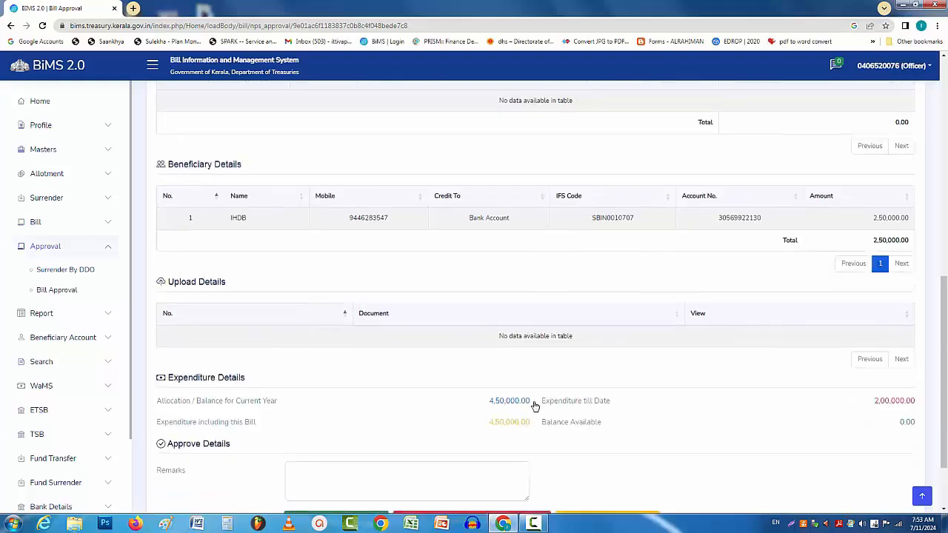
Step: Enter the remark "Approve" for the bill and start its sign-and-approve process using DSC as the signing method
{"action": "scroll", "coordinate": [533, 405], "scroll_direction": "down", "scroll_amount": 1}
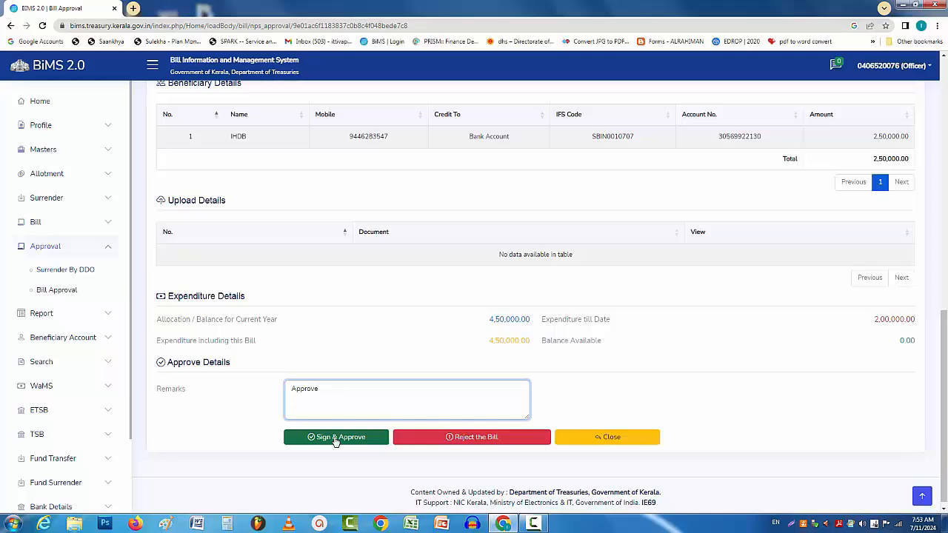
{"action": "left_click", "coordinate": [335, 438]}
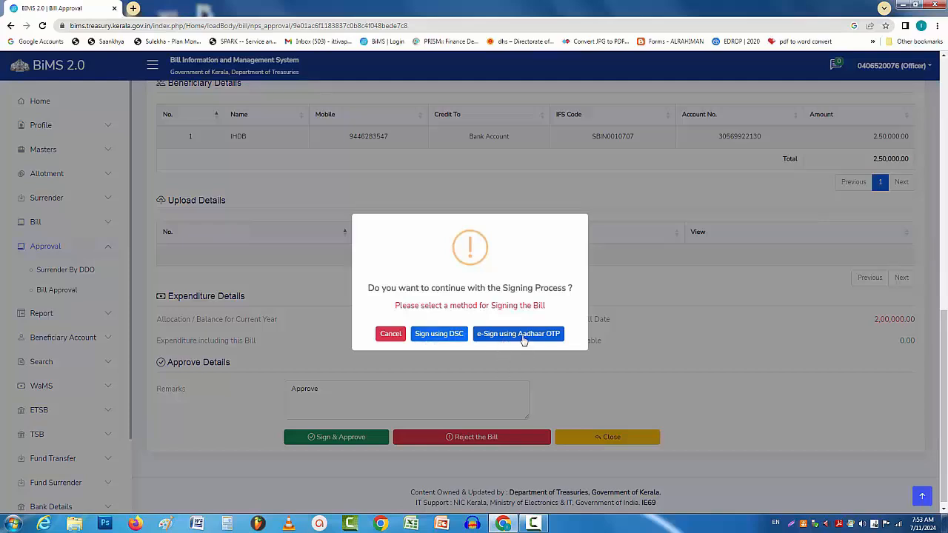
{"action": "left_click", "coordinate": [439, 334]}
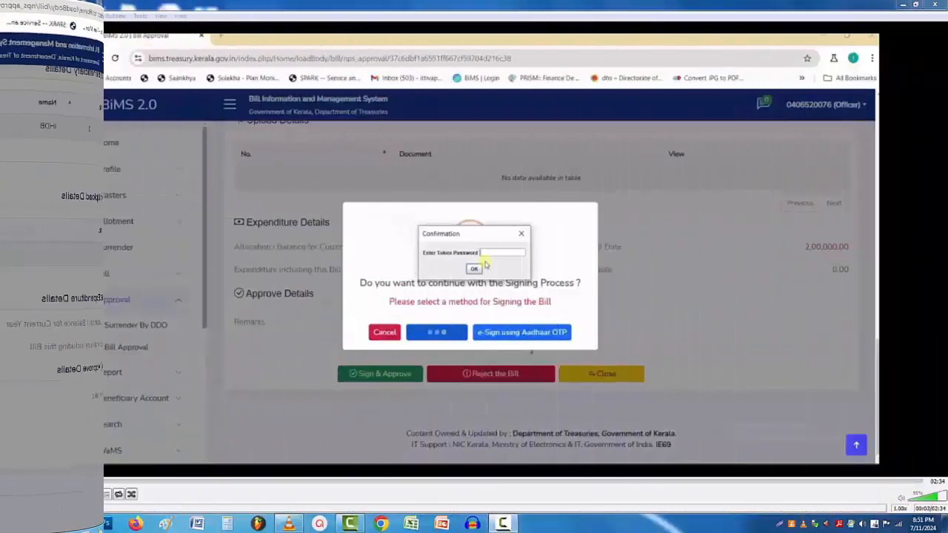
Step: Resume playback of the 10.mp4 recording of the bill signing in VLC media player
{"action": "left_click", "coordinate": [10, 494]}
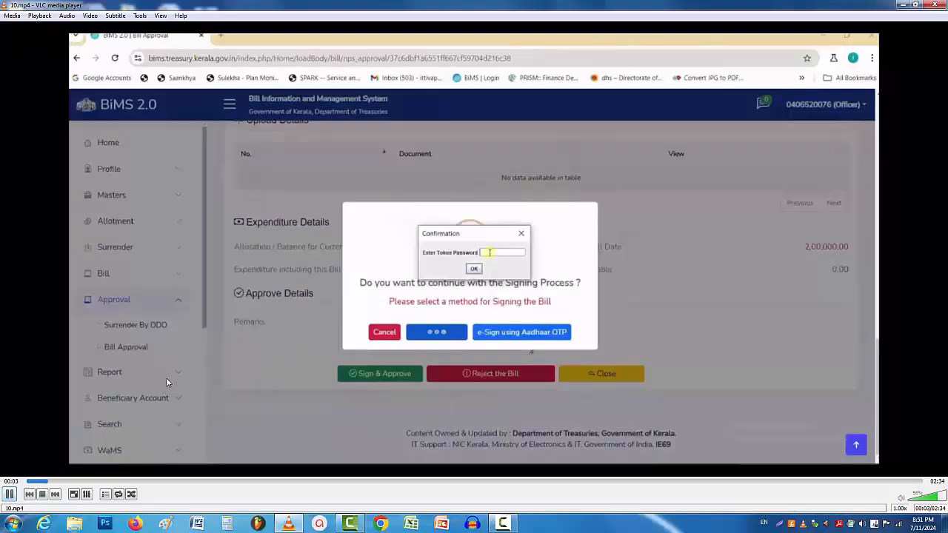